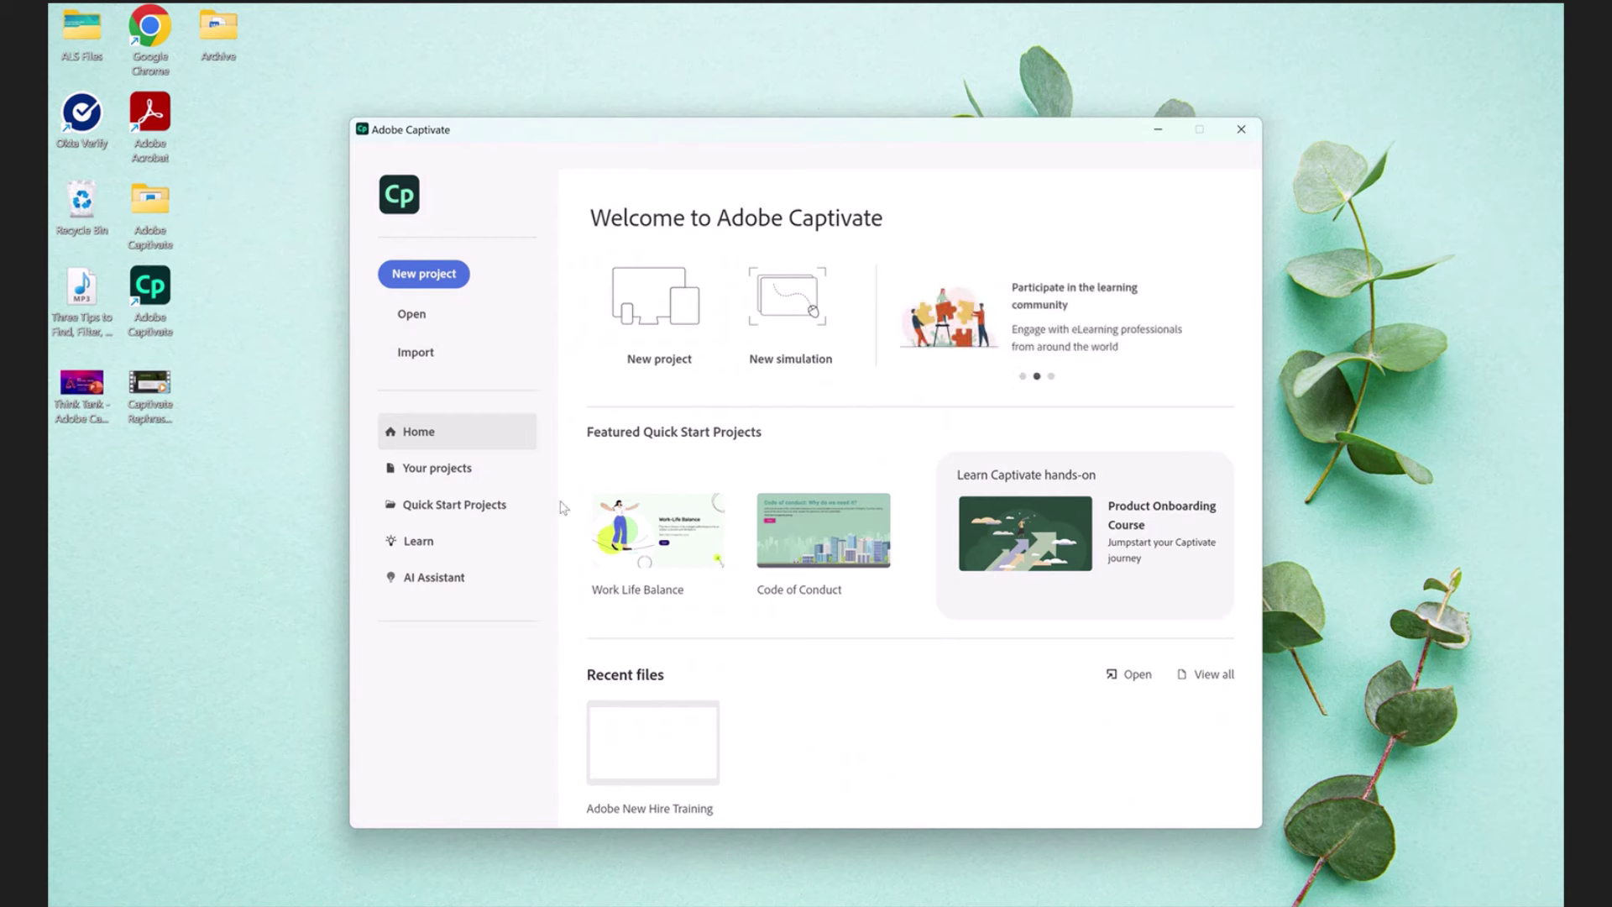
# Import the 'Microlearning with Adobe Captivate' PowerPoint file, filtering by All PowerPoint Files.
pyautogui.click(413, 355)
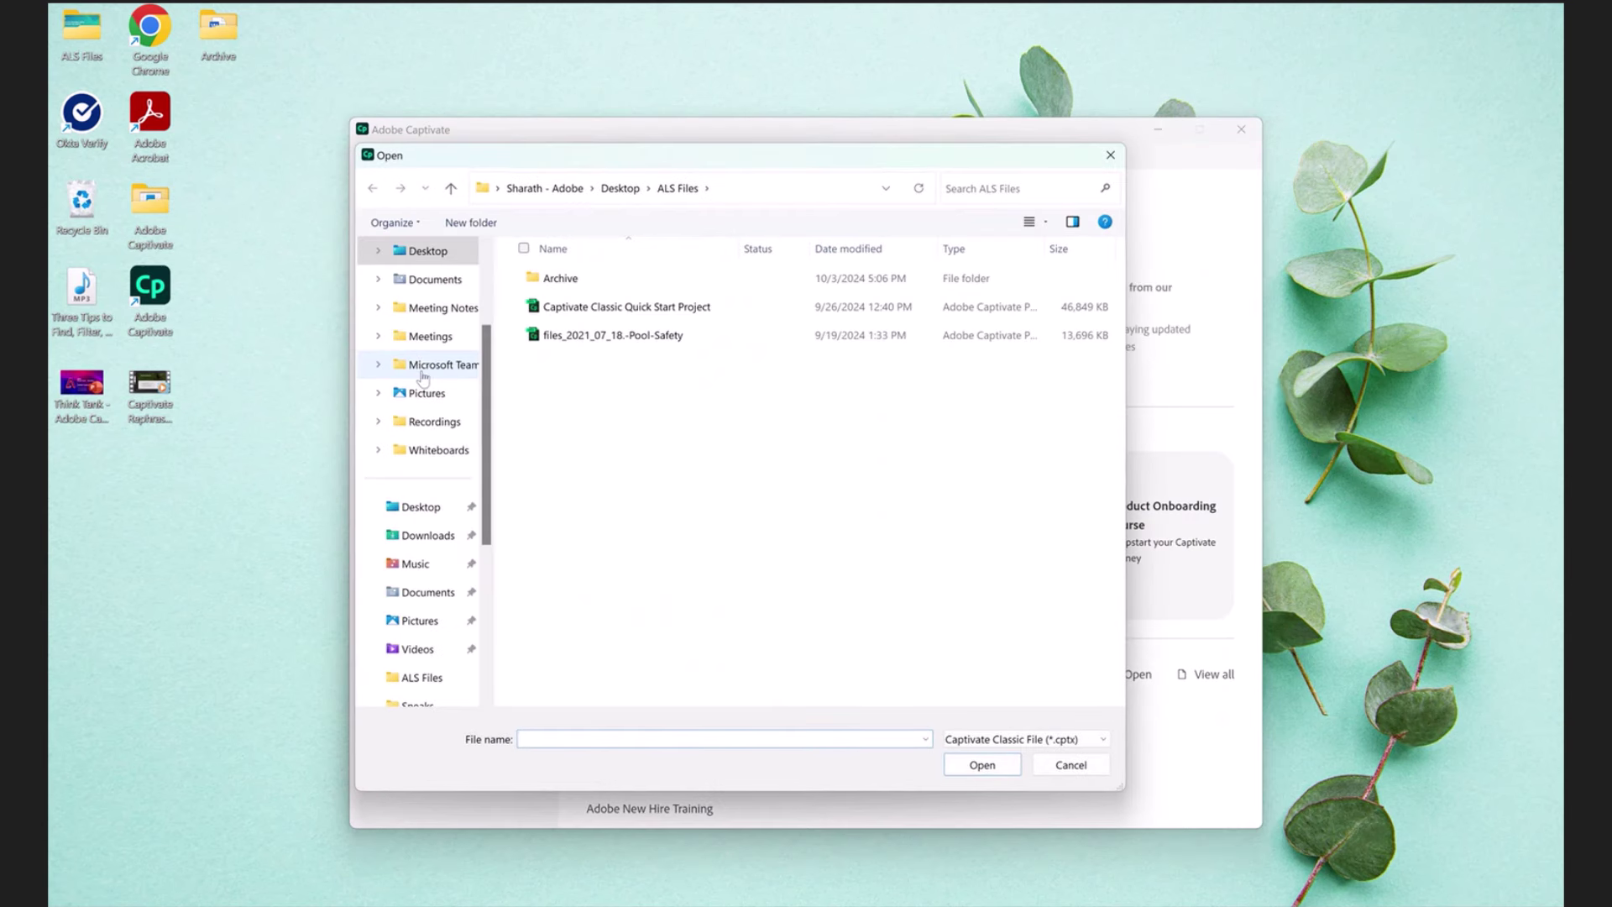
pyautogui.click(1015, 740)
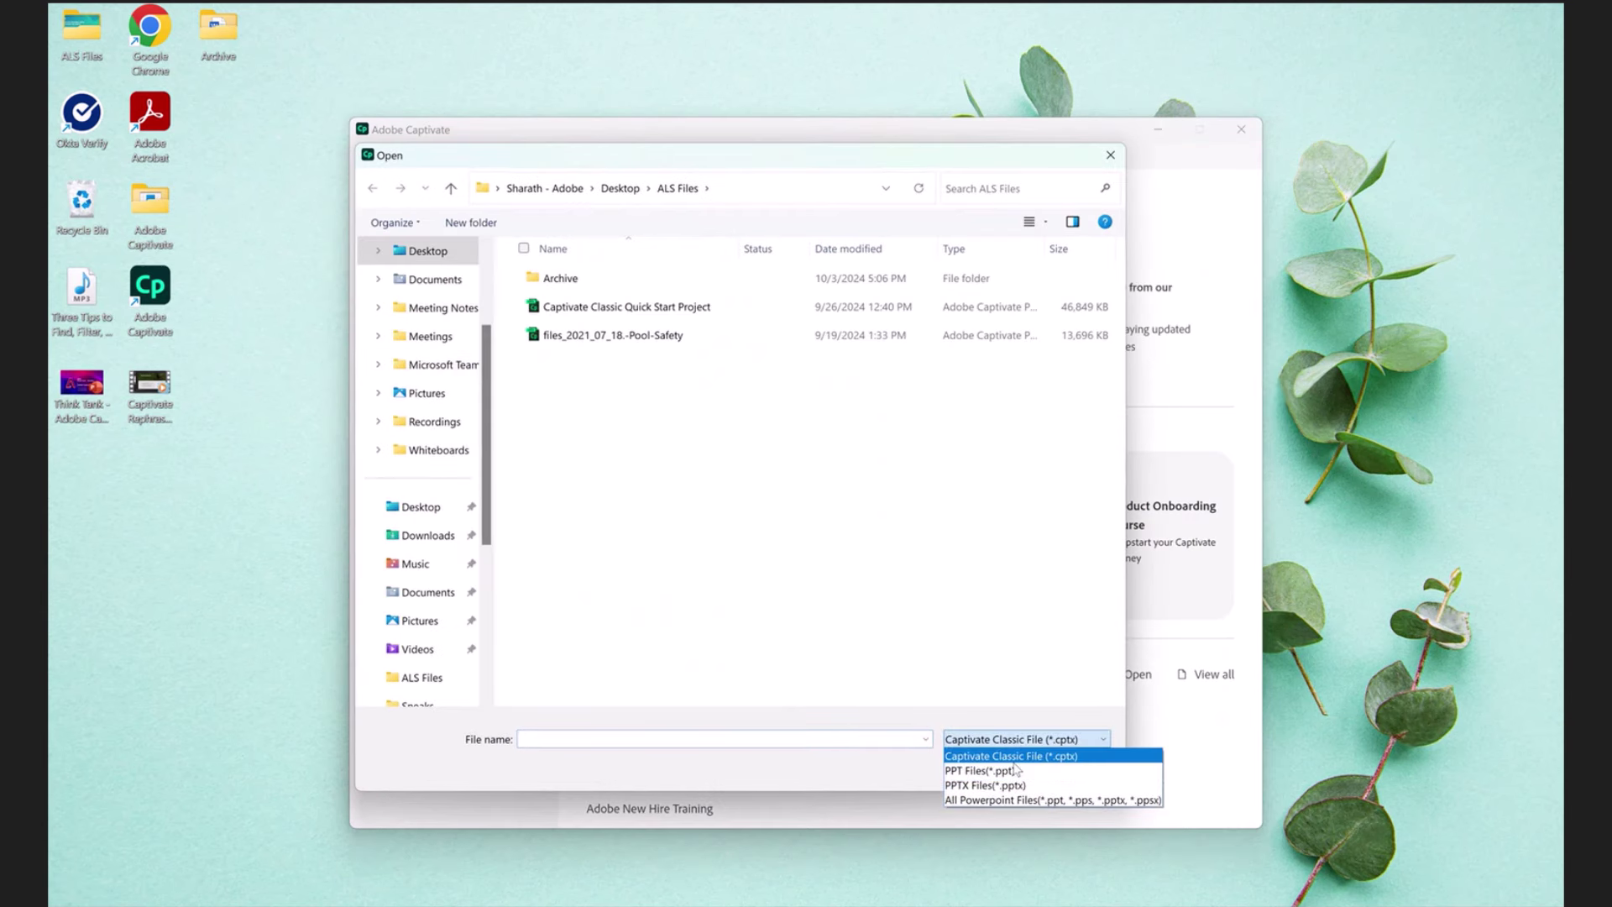
pyautogui.click(1013, 800)
pyautogui.click(650, 315)
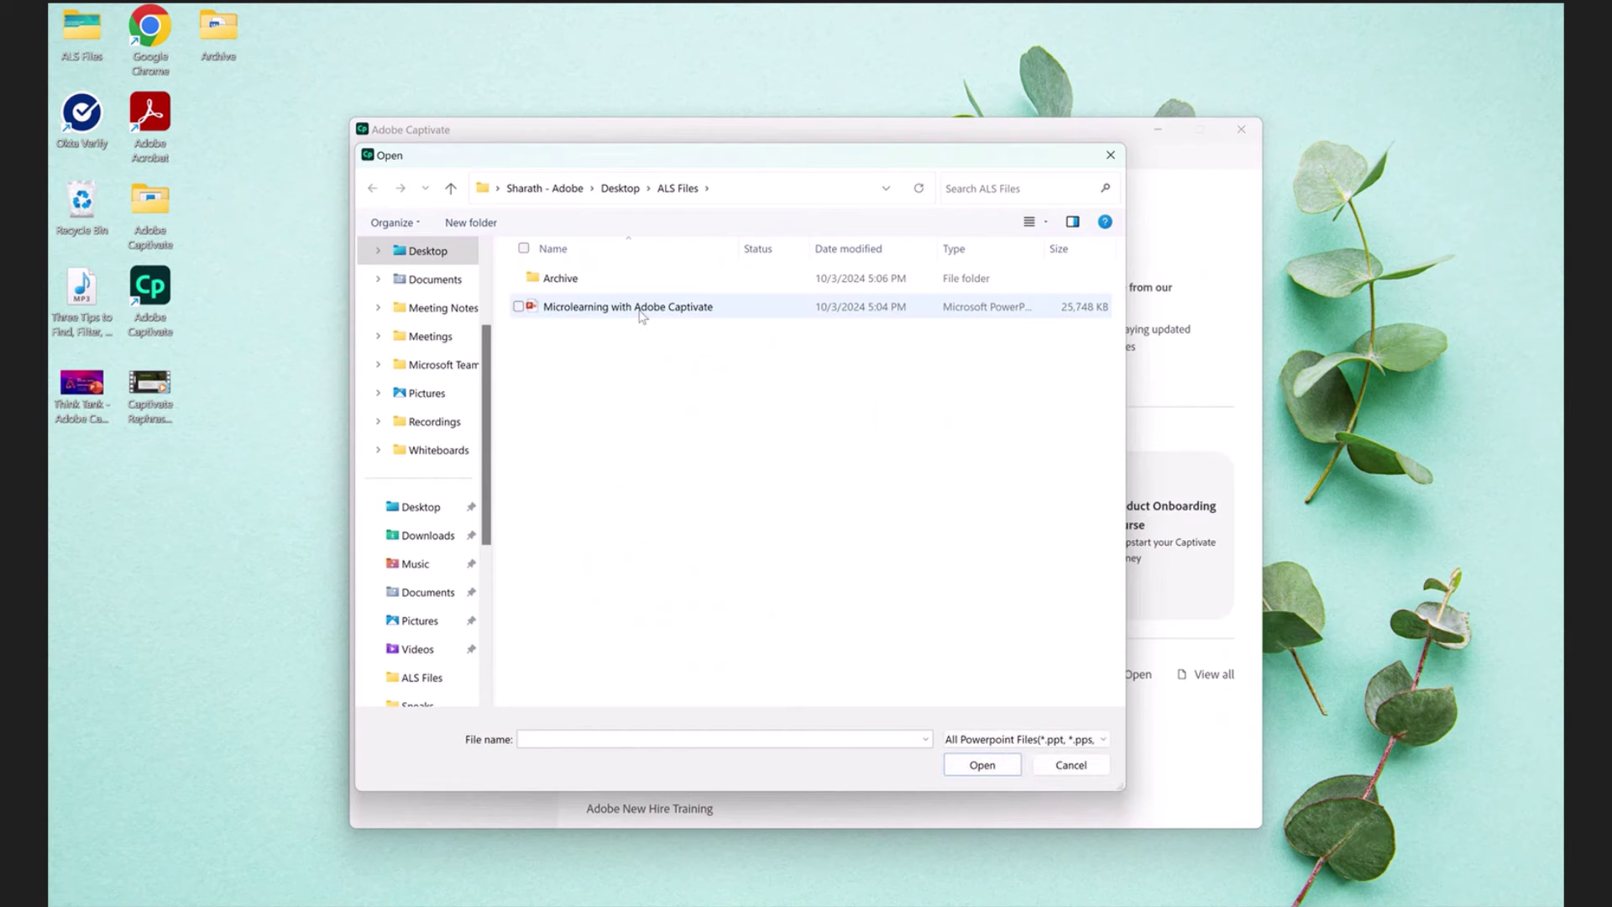
pyautogui.click(976, 766)
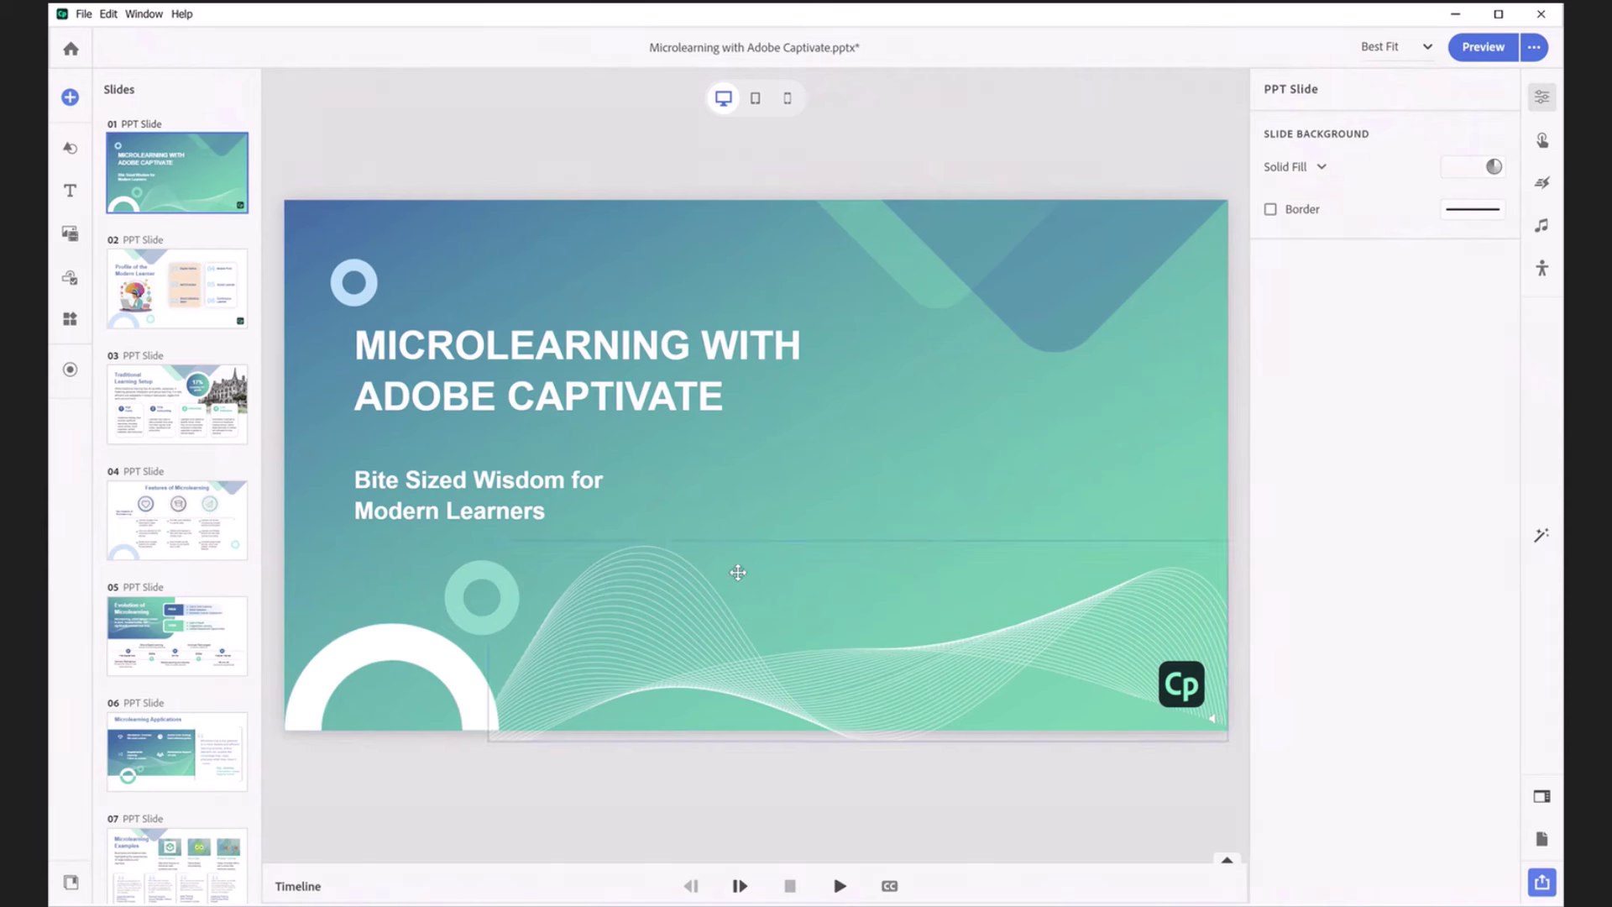
# Drag the small ring from the lower left up toward the centre of the title slide.
pyautogui.click(523, 351)
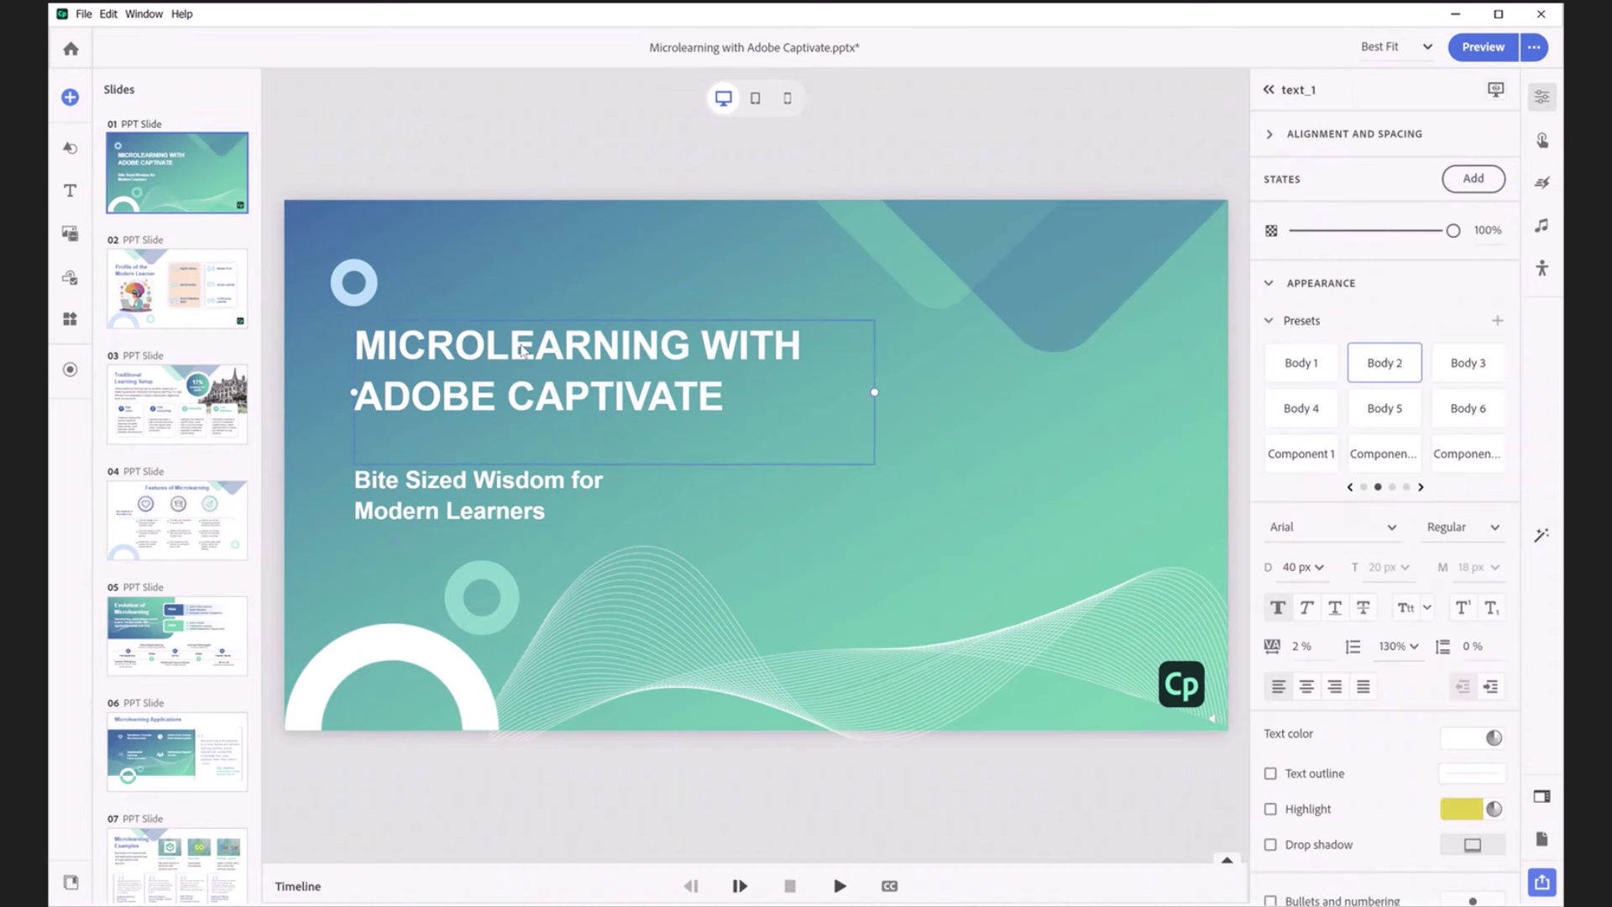
pyautogui.click(1014, 260)
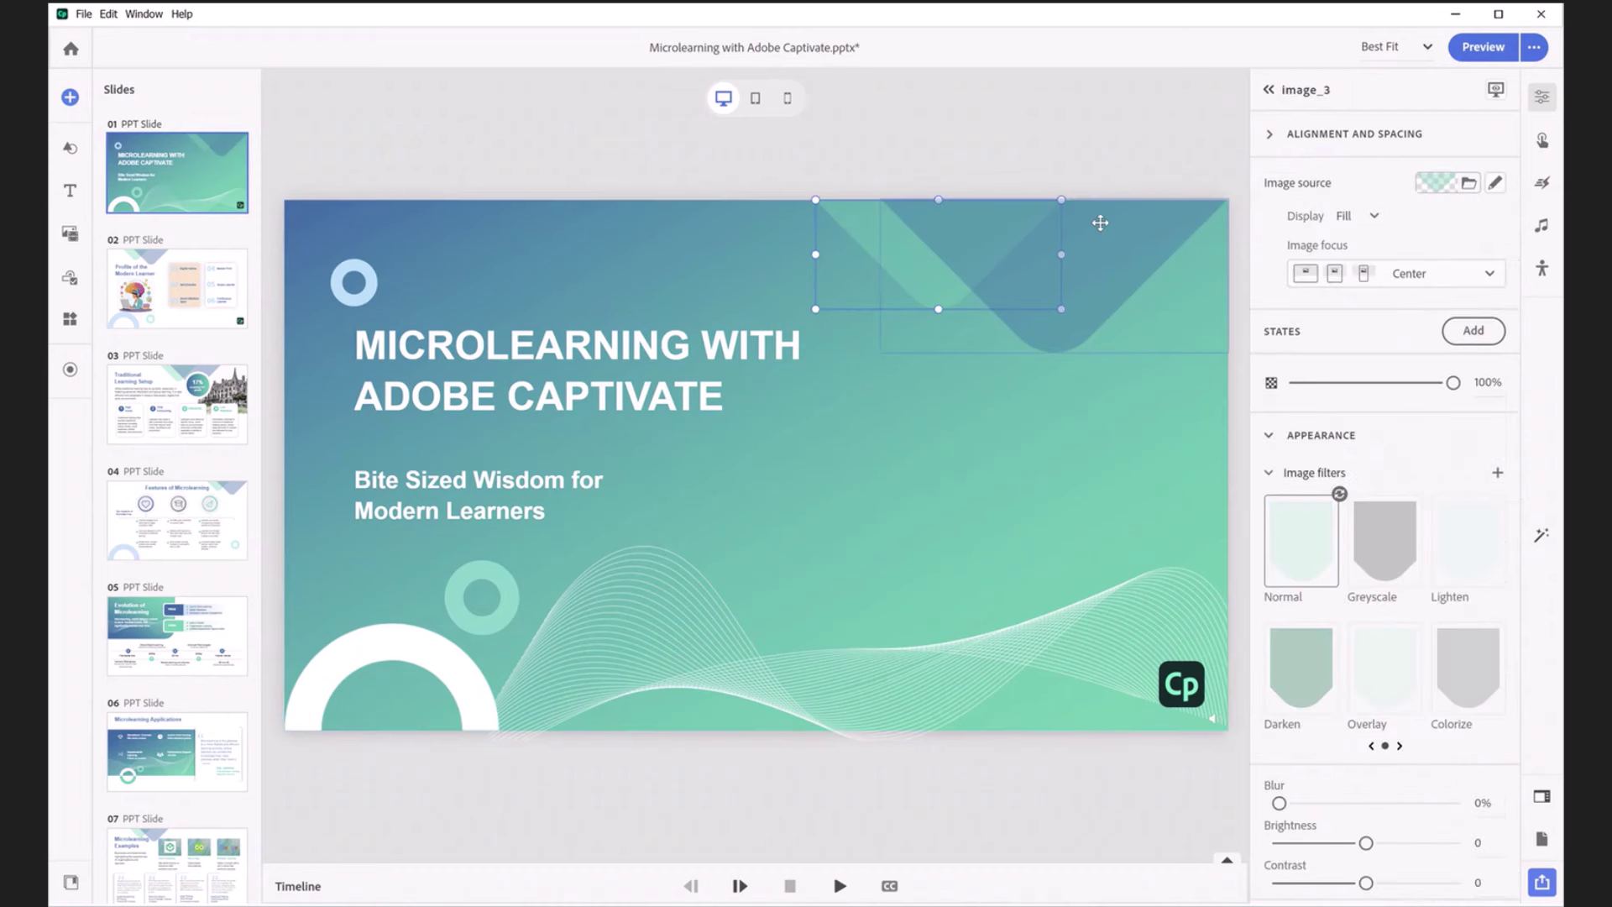
pyautogui.click(484, 578)
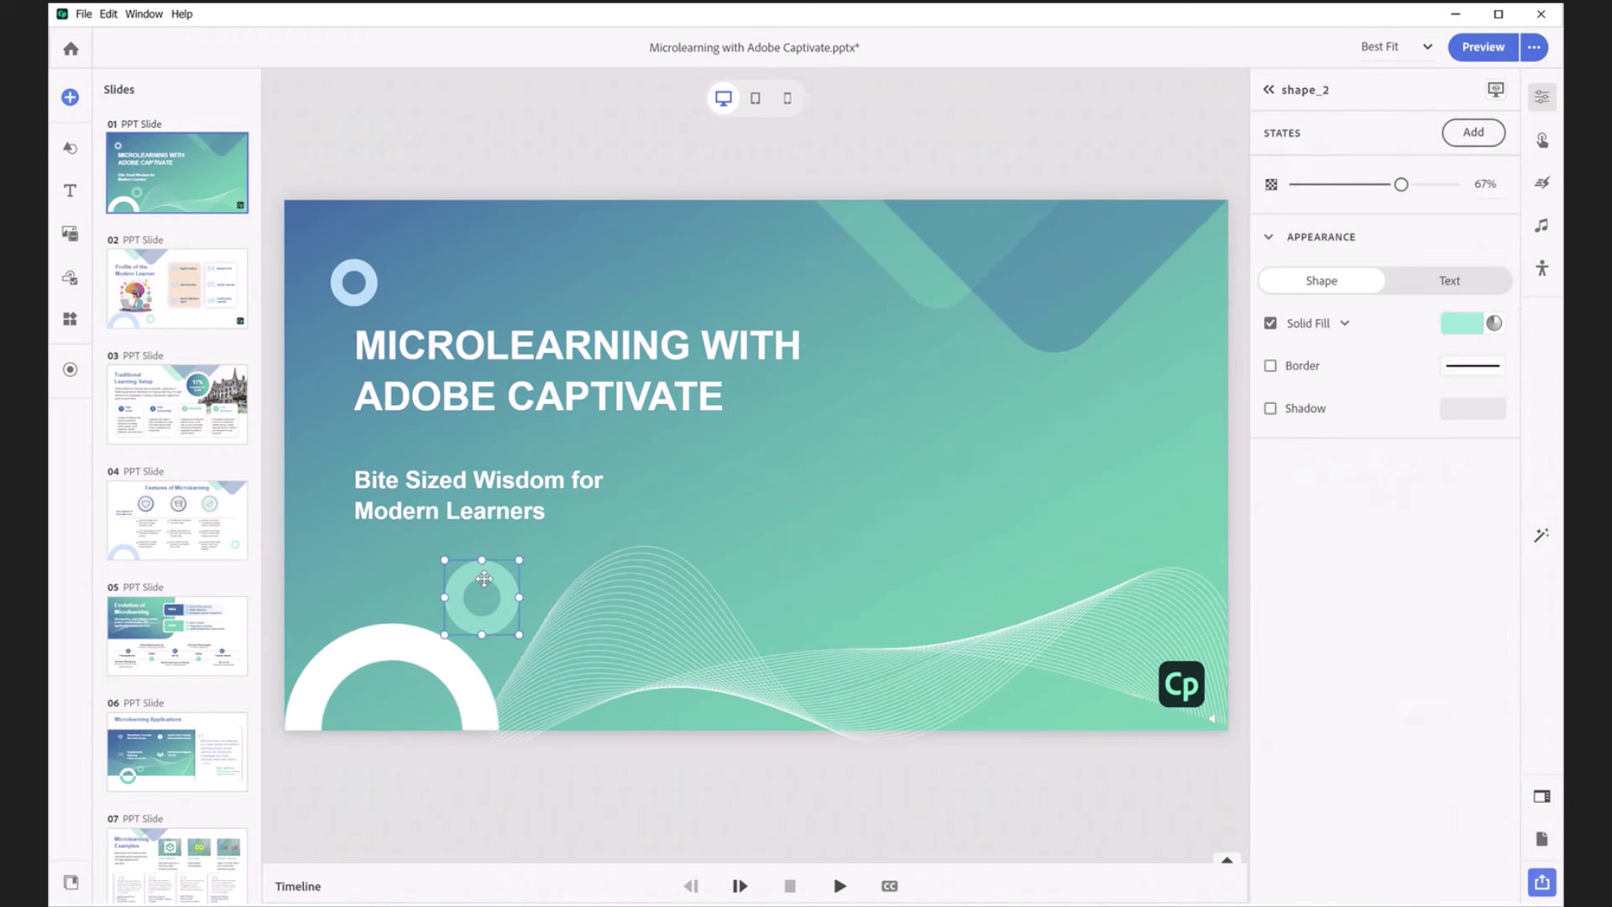
pyautogui.moveTo(484, 579); pyautogui.dragTo(920, 575)
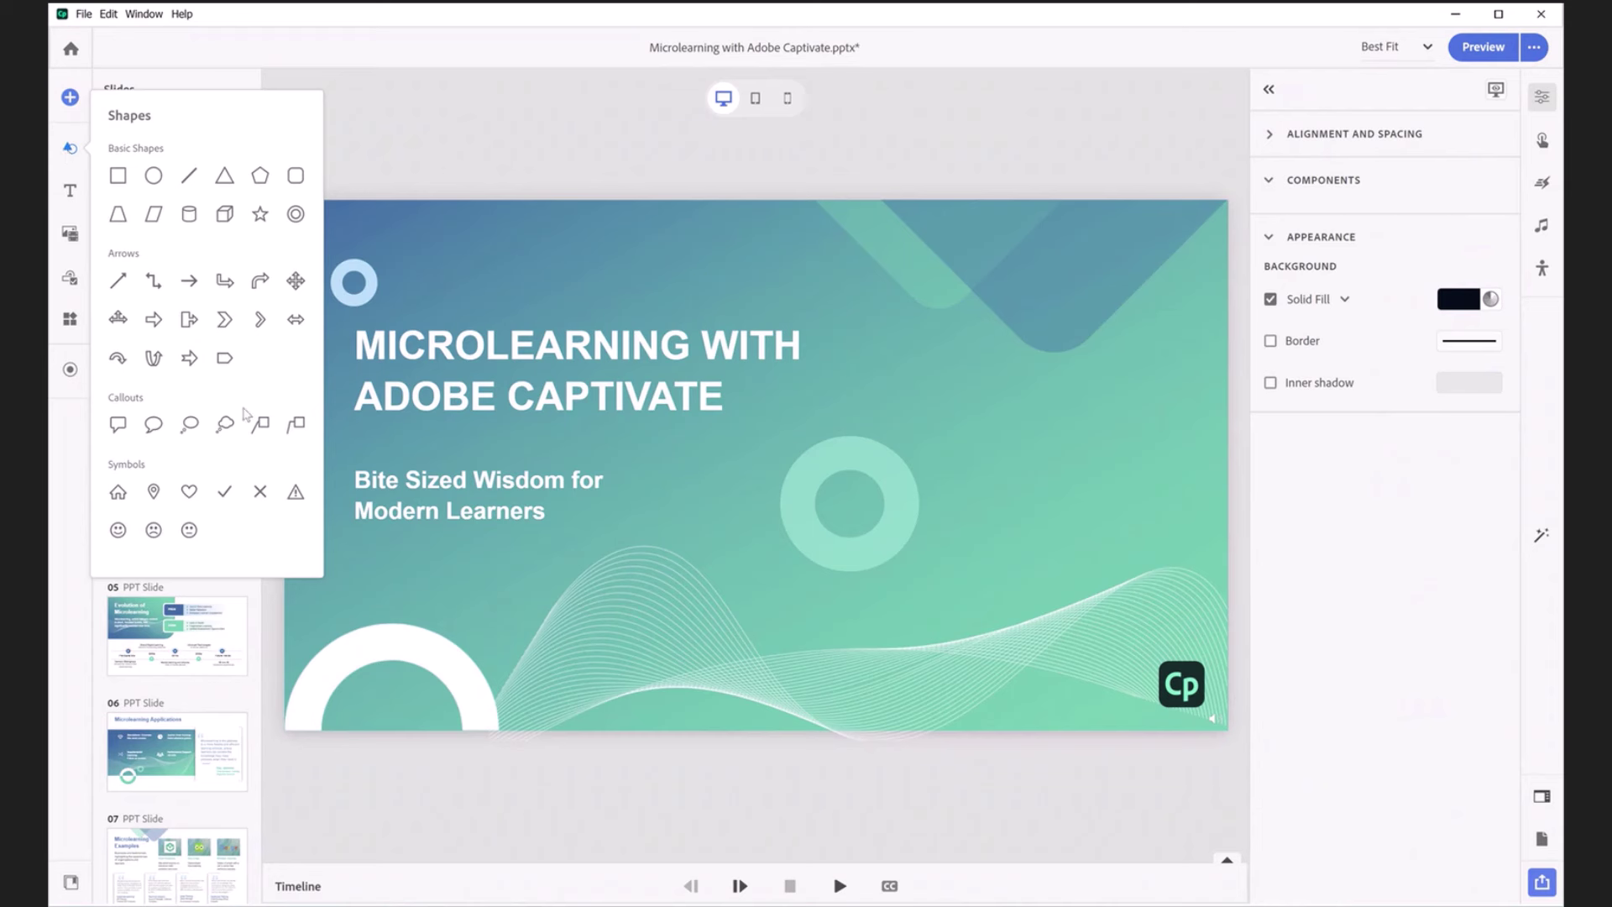
# Shift the ring slightly right and nudge the V-shaped graphic into the top-right corner.
pyautogui.click(446, 127)
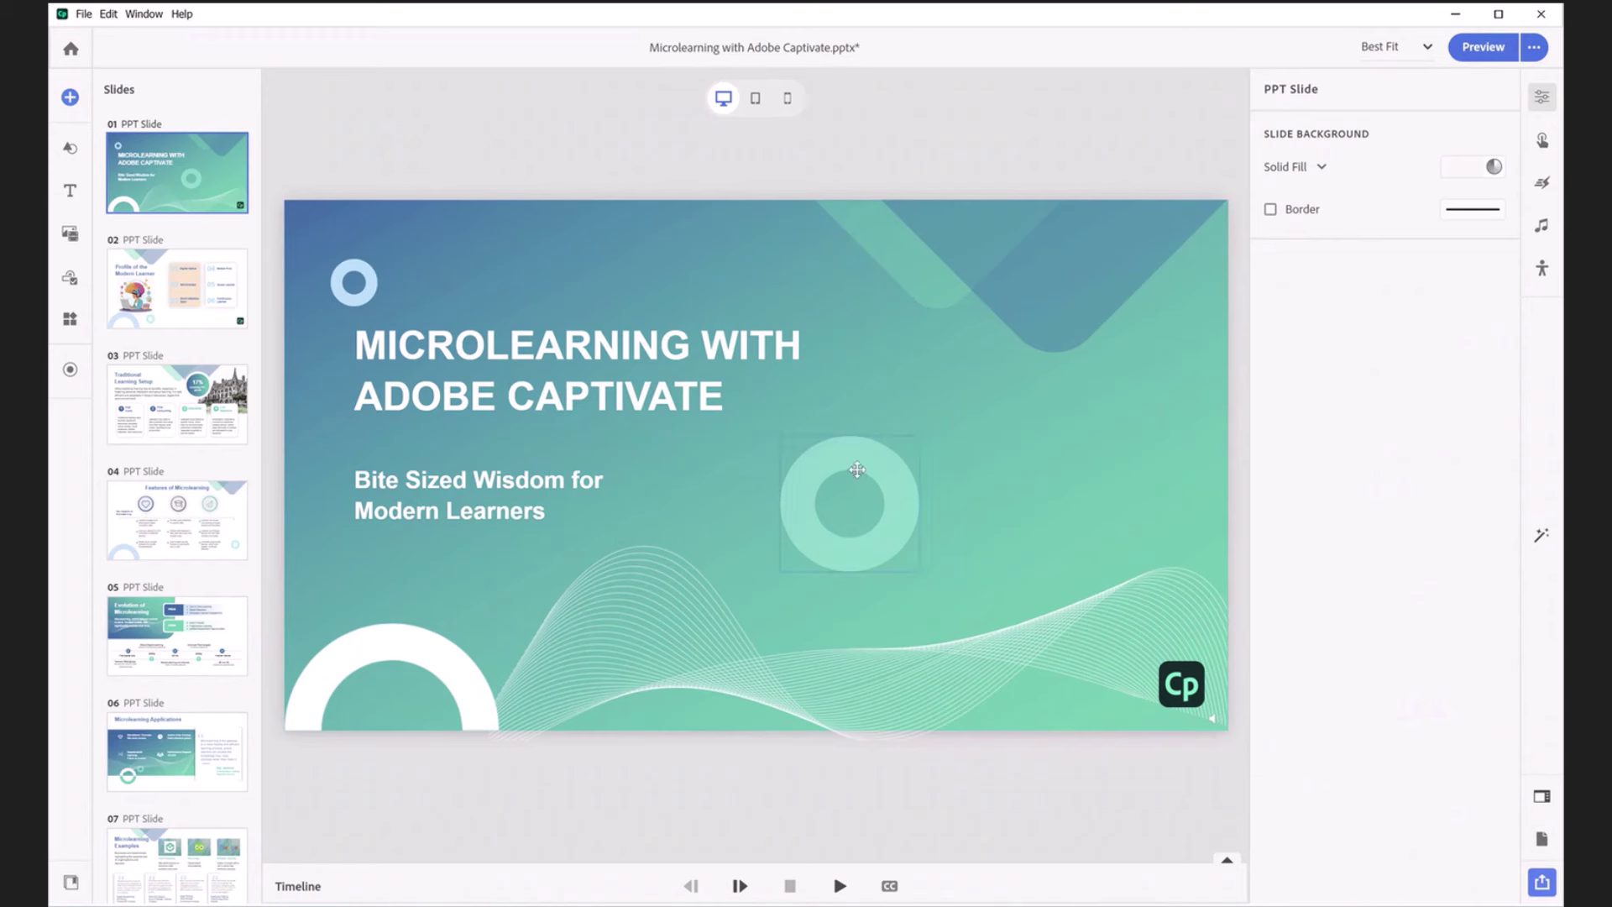
pyautogui.moveTo(852, 469); pyautogui.dragTo(878, 471)
pyautogui.moveTo(1011, 284)
pyautogui.mouseDown()
pyautogui.moveTo(1028, 363)
pyautogui.moveTo(1029, 273)
pyautogui.mouseUp()
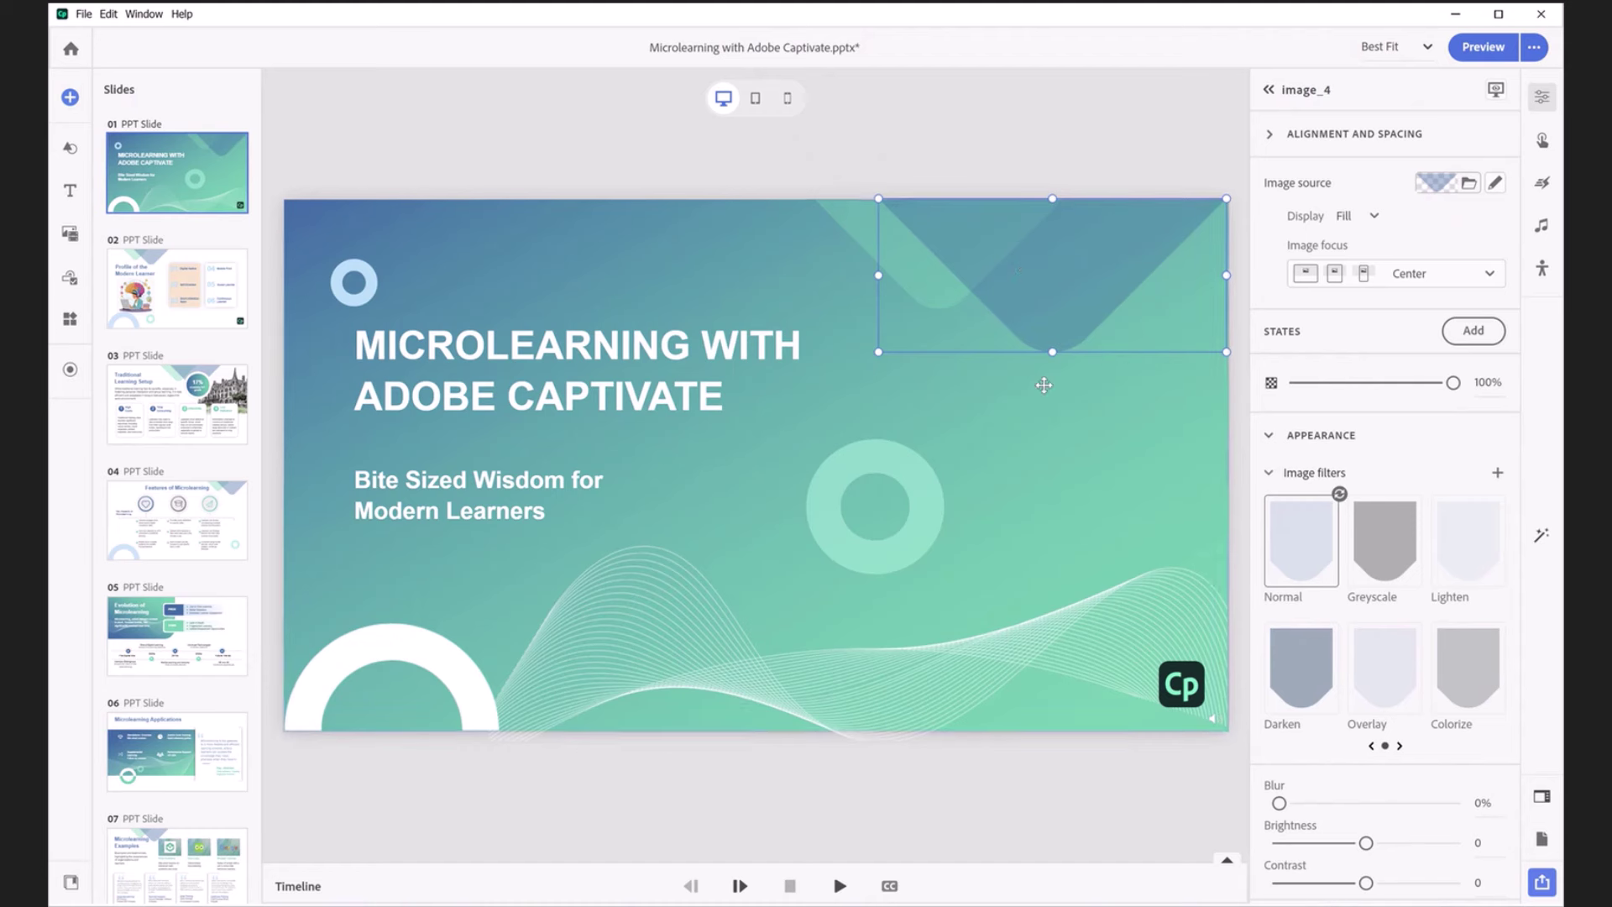
pyautogui.click(1054, 412)
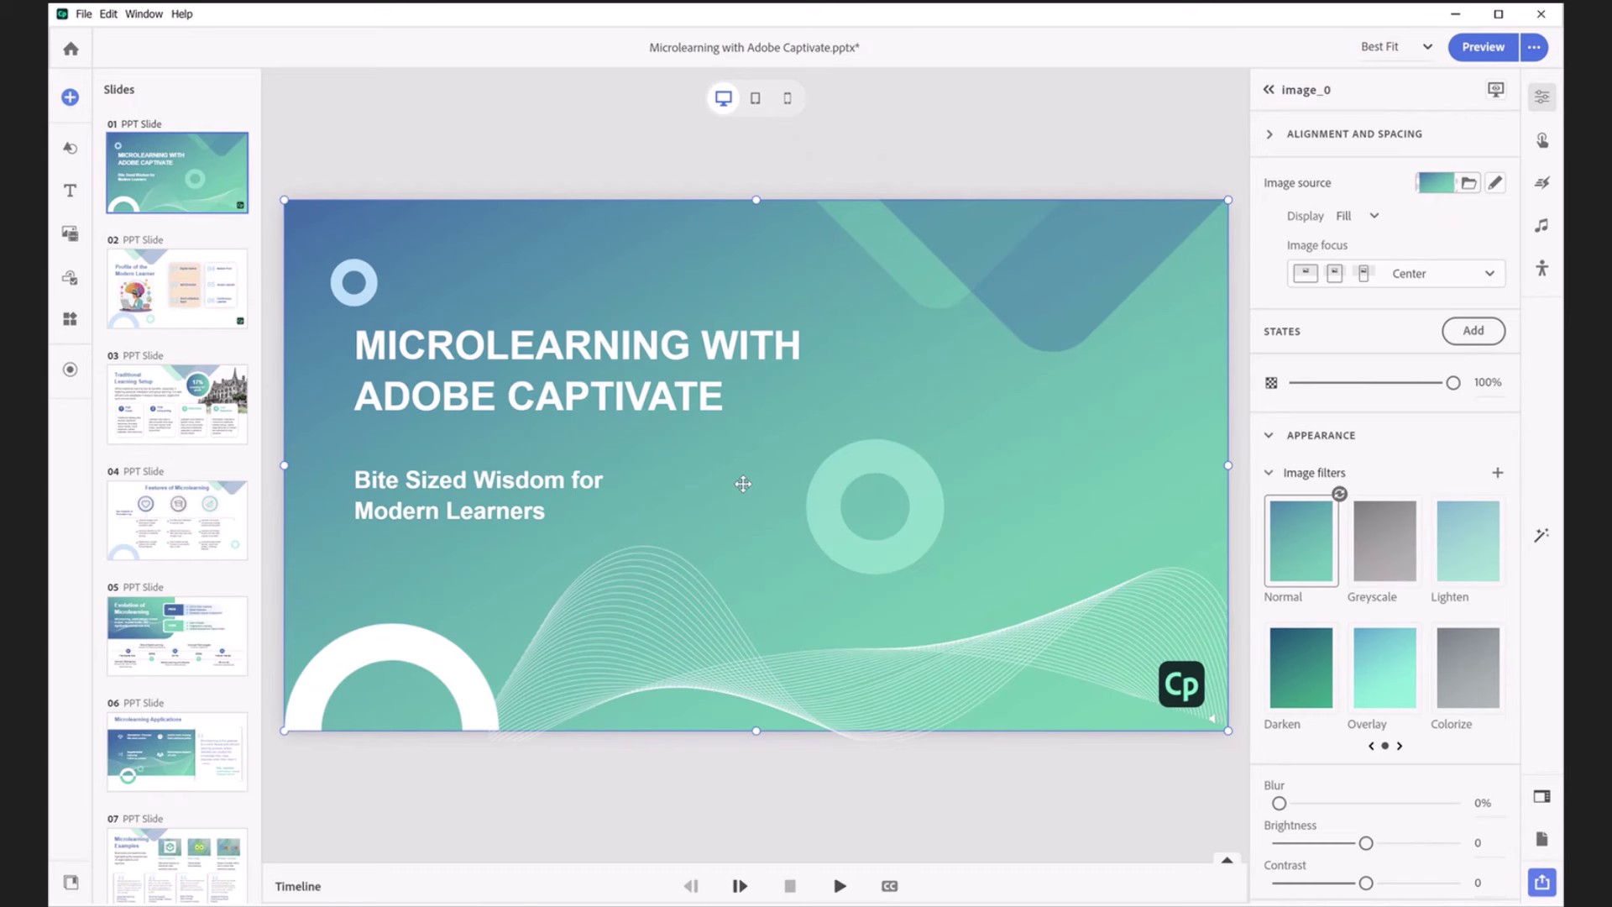
# Apply the Heading 5 style to the title and make its text orange.
pyautogui.click(636, 354)
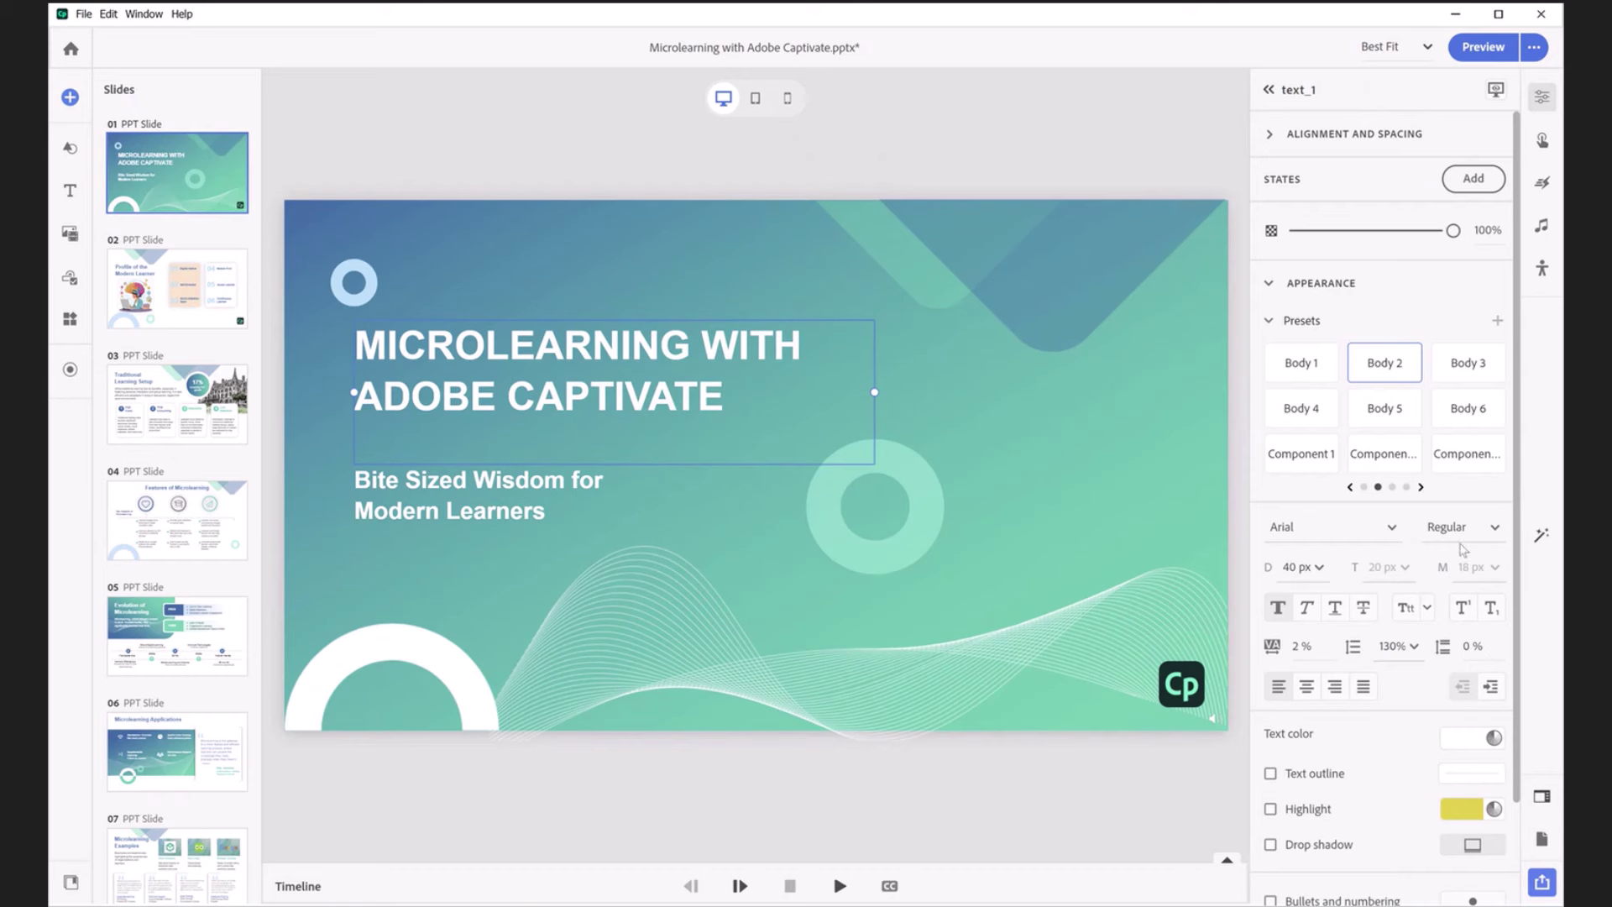
pyautogui.click(1350, 487)
pyautogui.click(1385, 411)
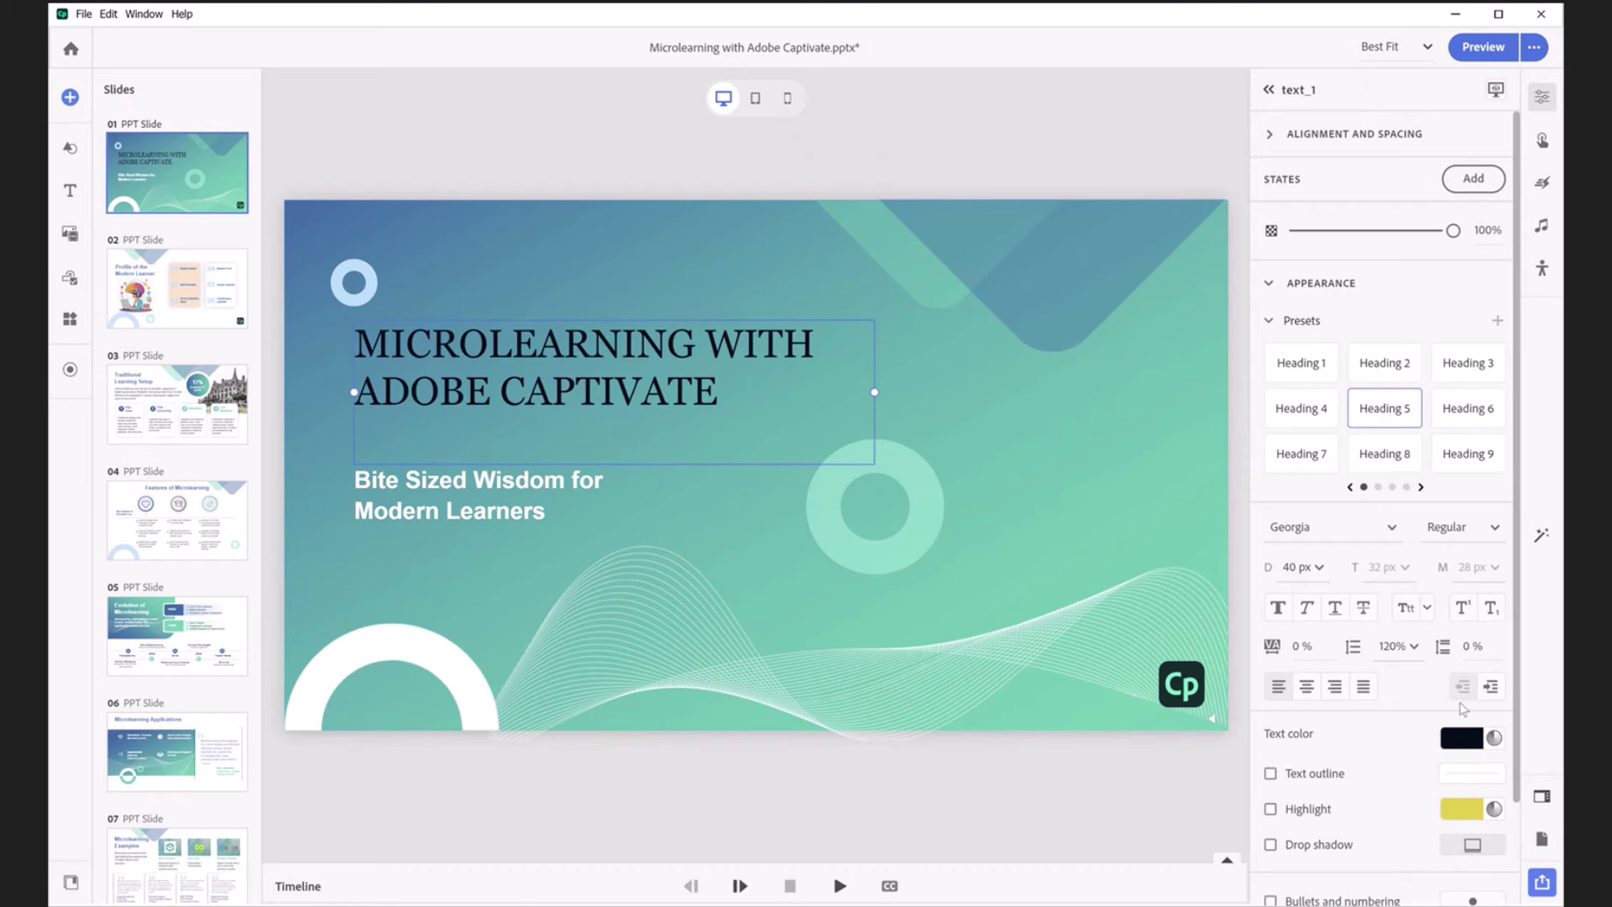
pyautogui.click(1462, 738)
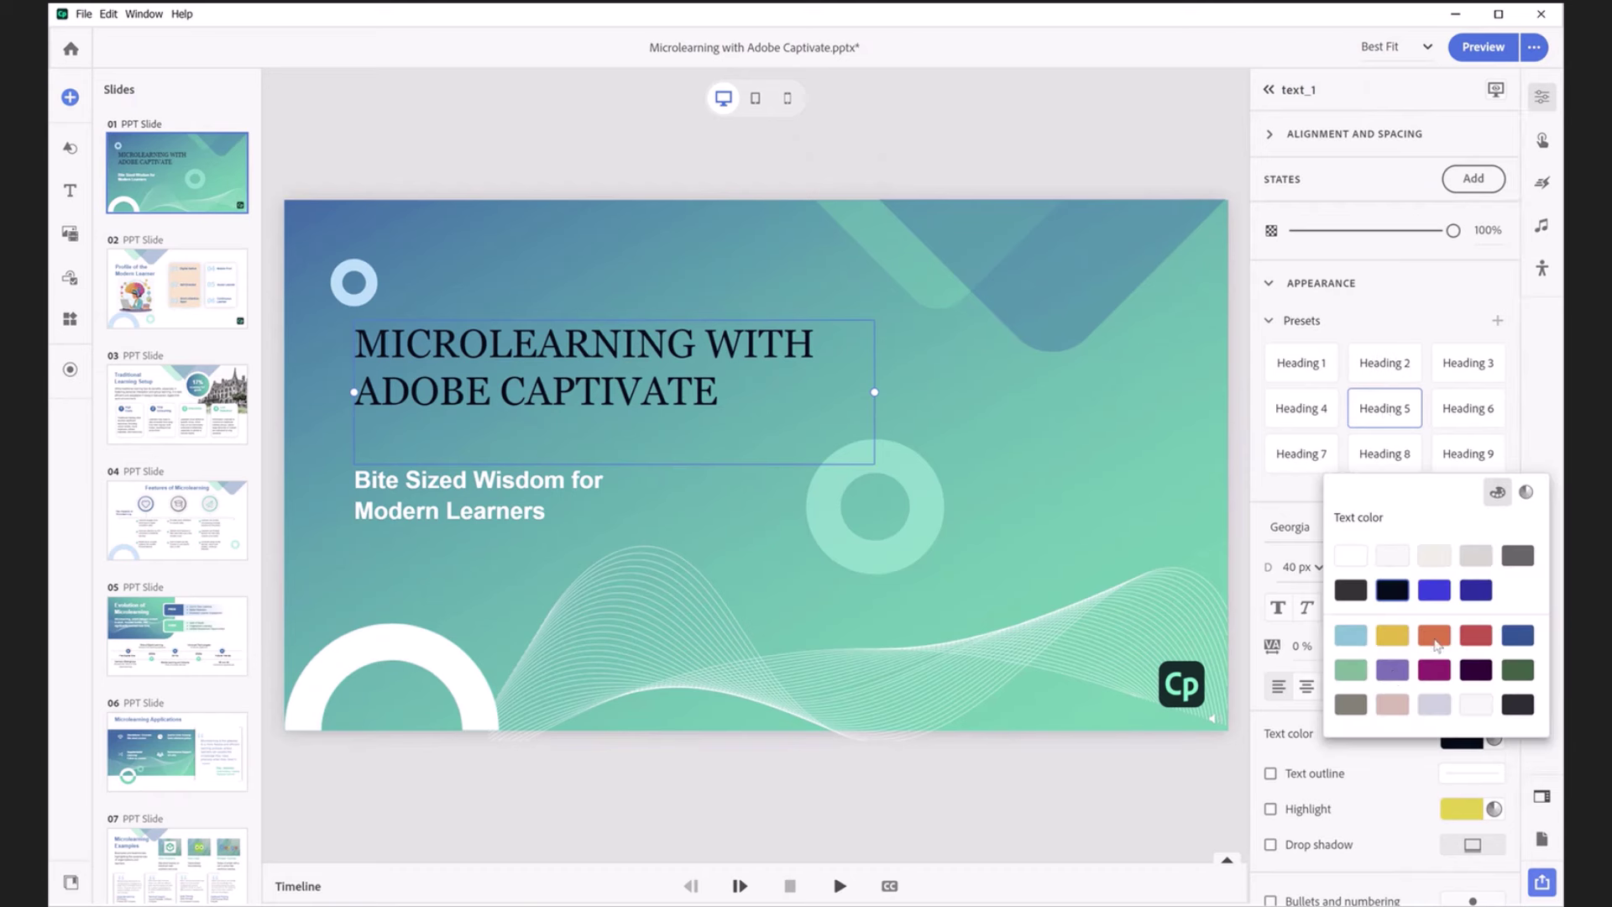
pyautogui.click(1436, 643)
# Replace the subtitle text with 'Click here to begin!'.
pyautogui.click(467, 509)
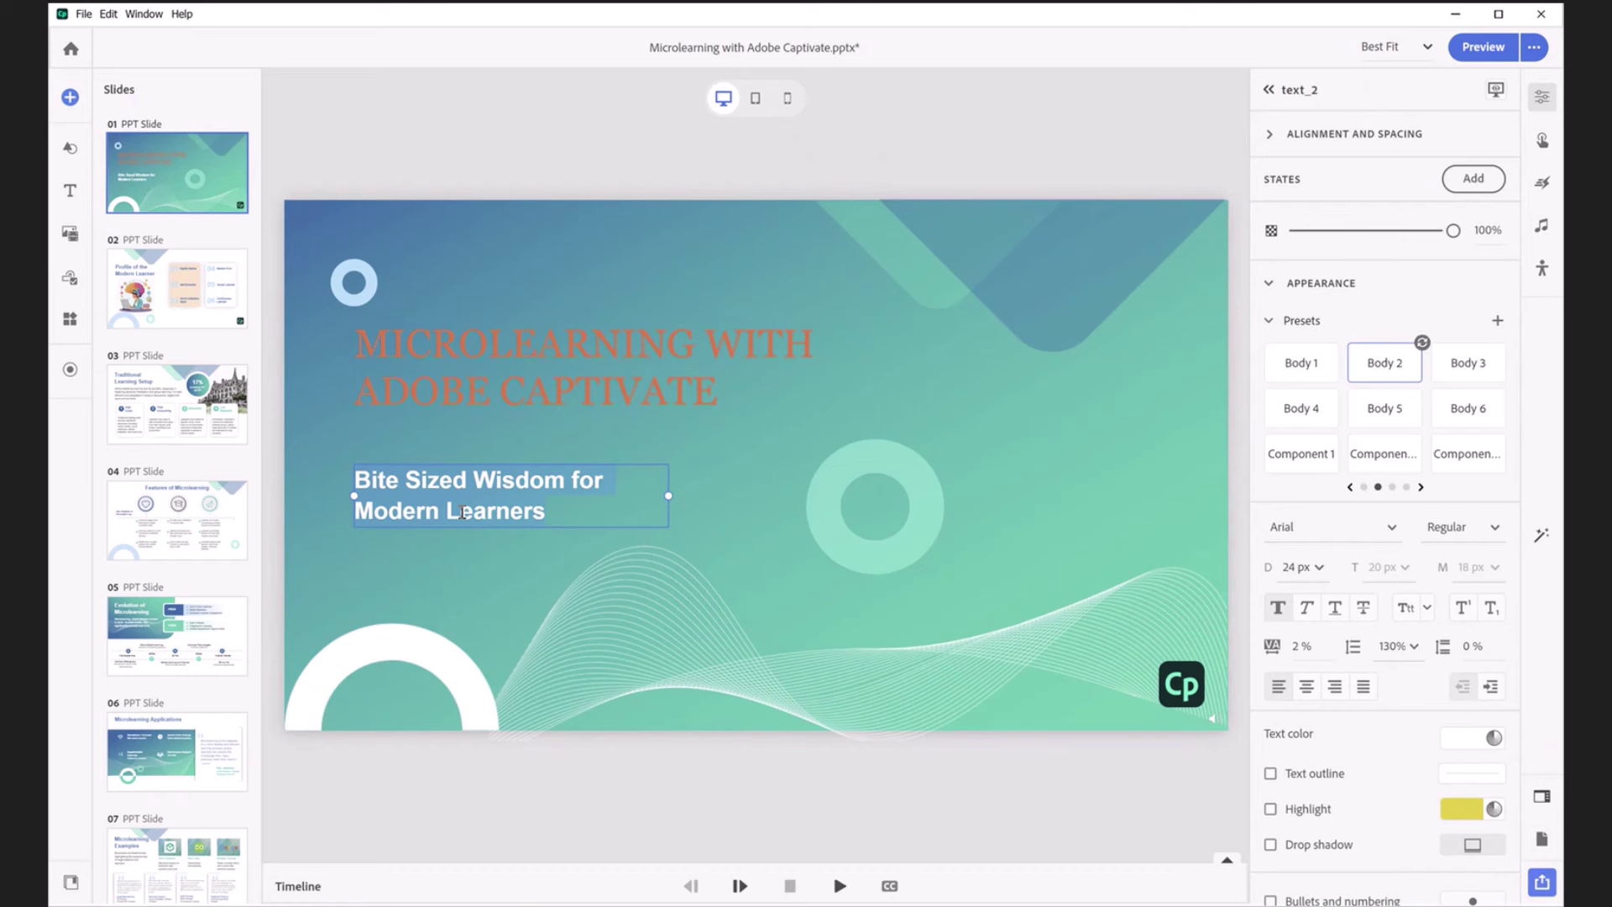
pyautogui.write('Click here to begi')
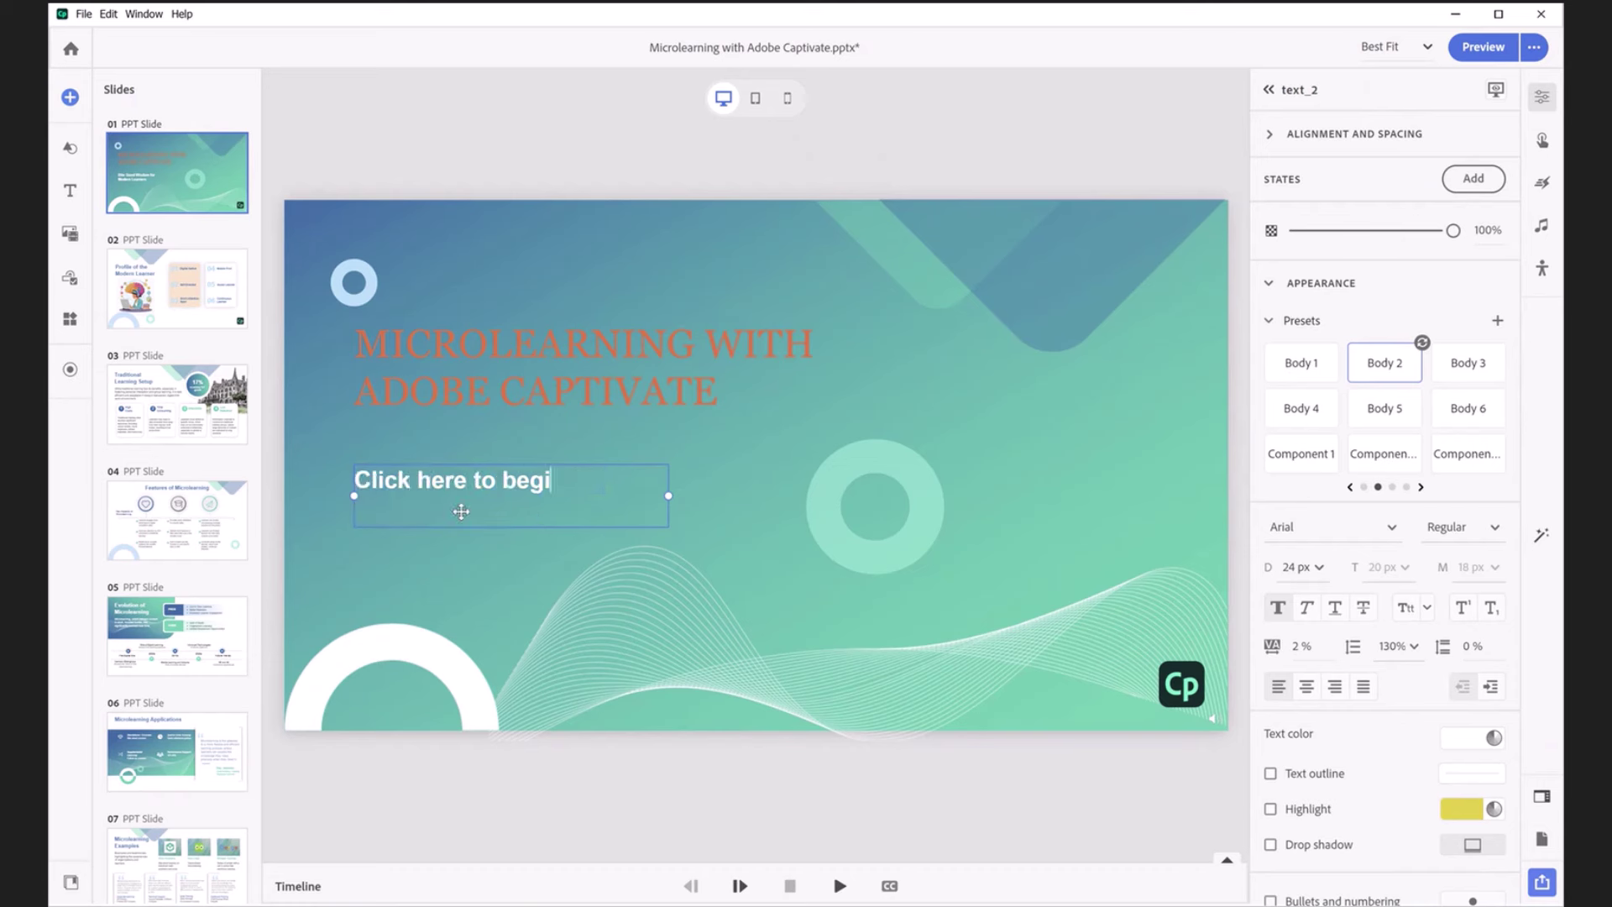
pyautogui.write('n!')
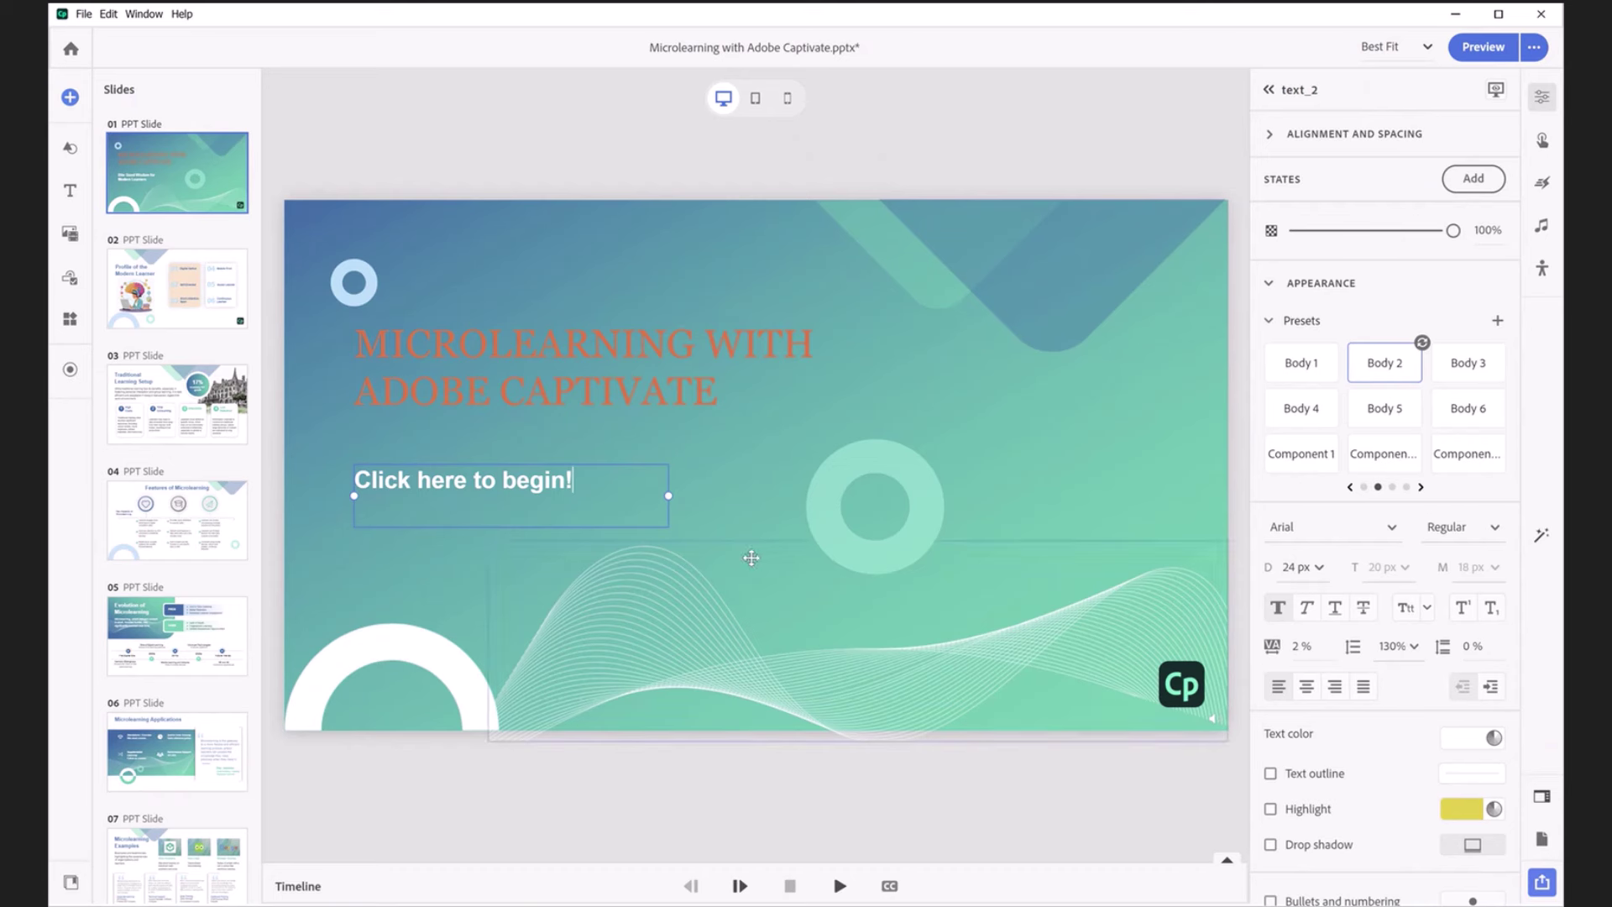
pyautogui.click(388, 543)
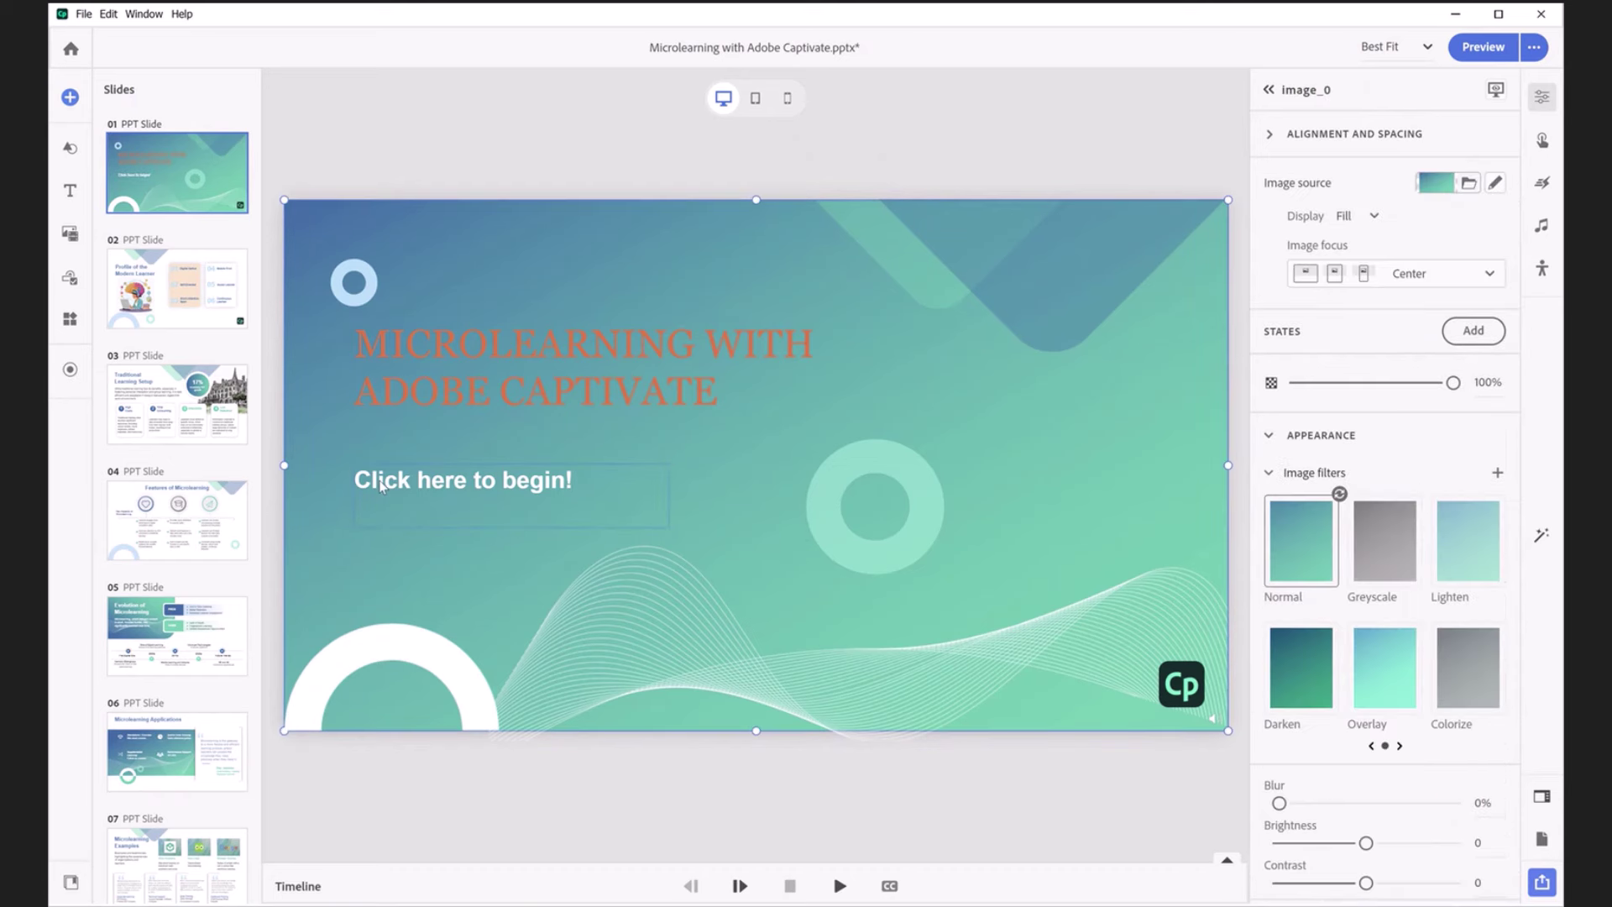
# Give the 'Click here to begin!' text box a Click/Tap interaction that goes to the next slide.
pyautogui.click(380, 480)
pyautogui.click(1542, 140)
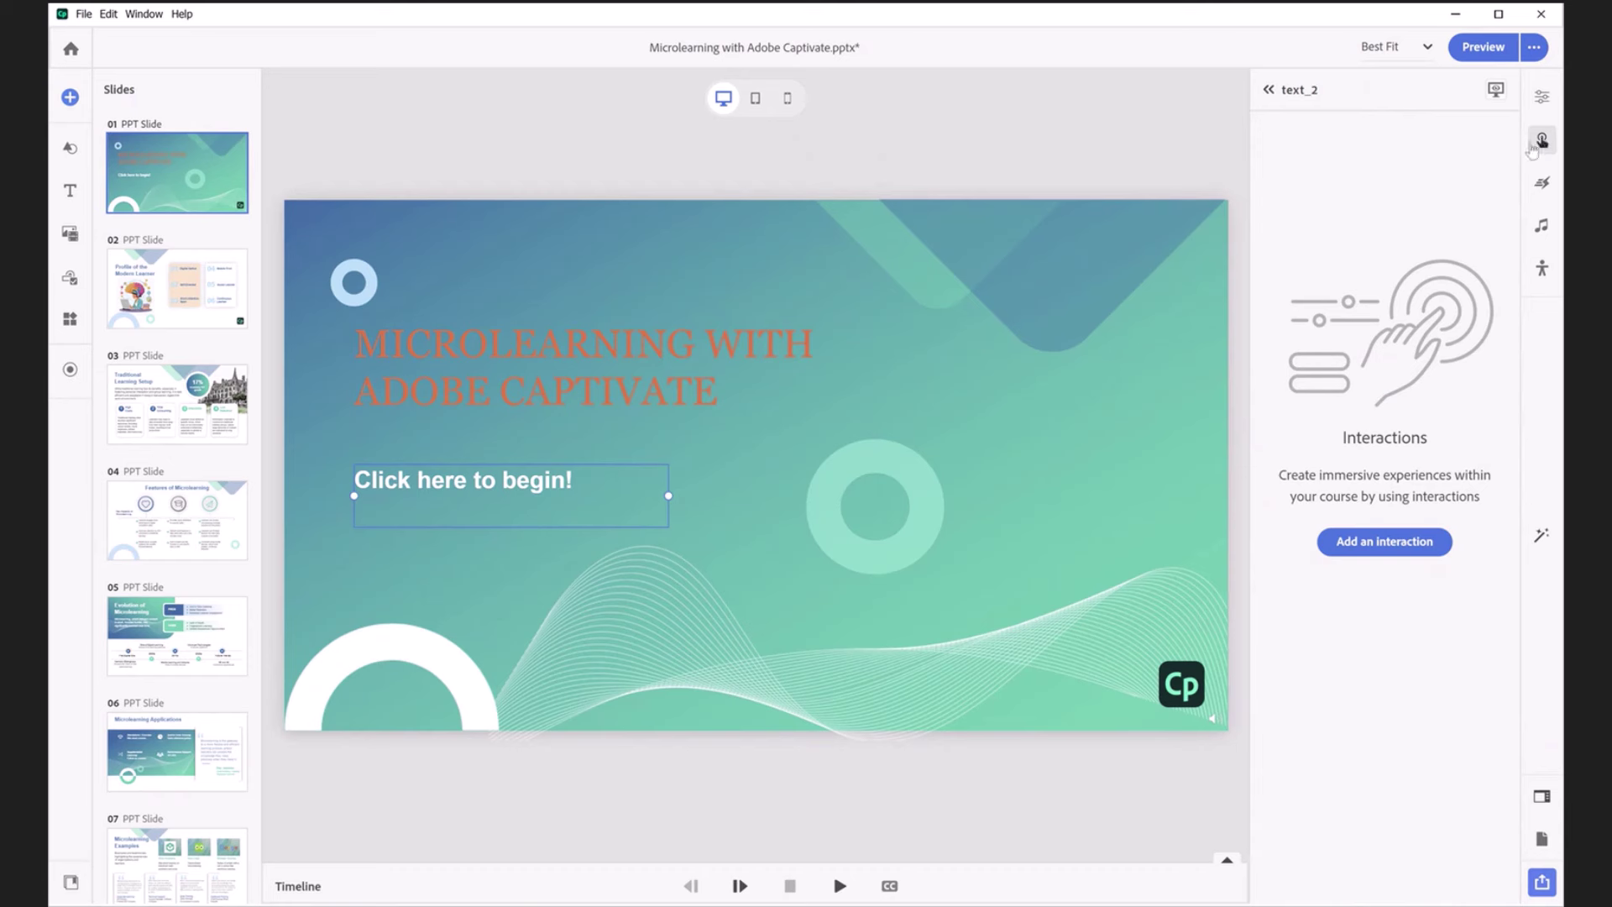
pyautogui.click(1390, 551)
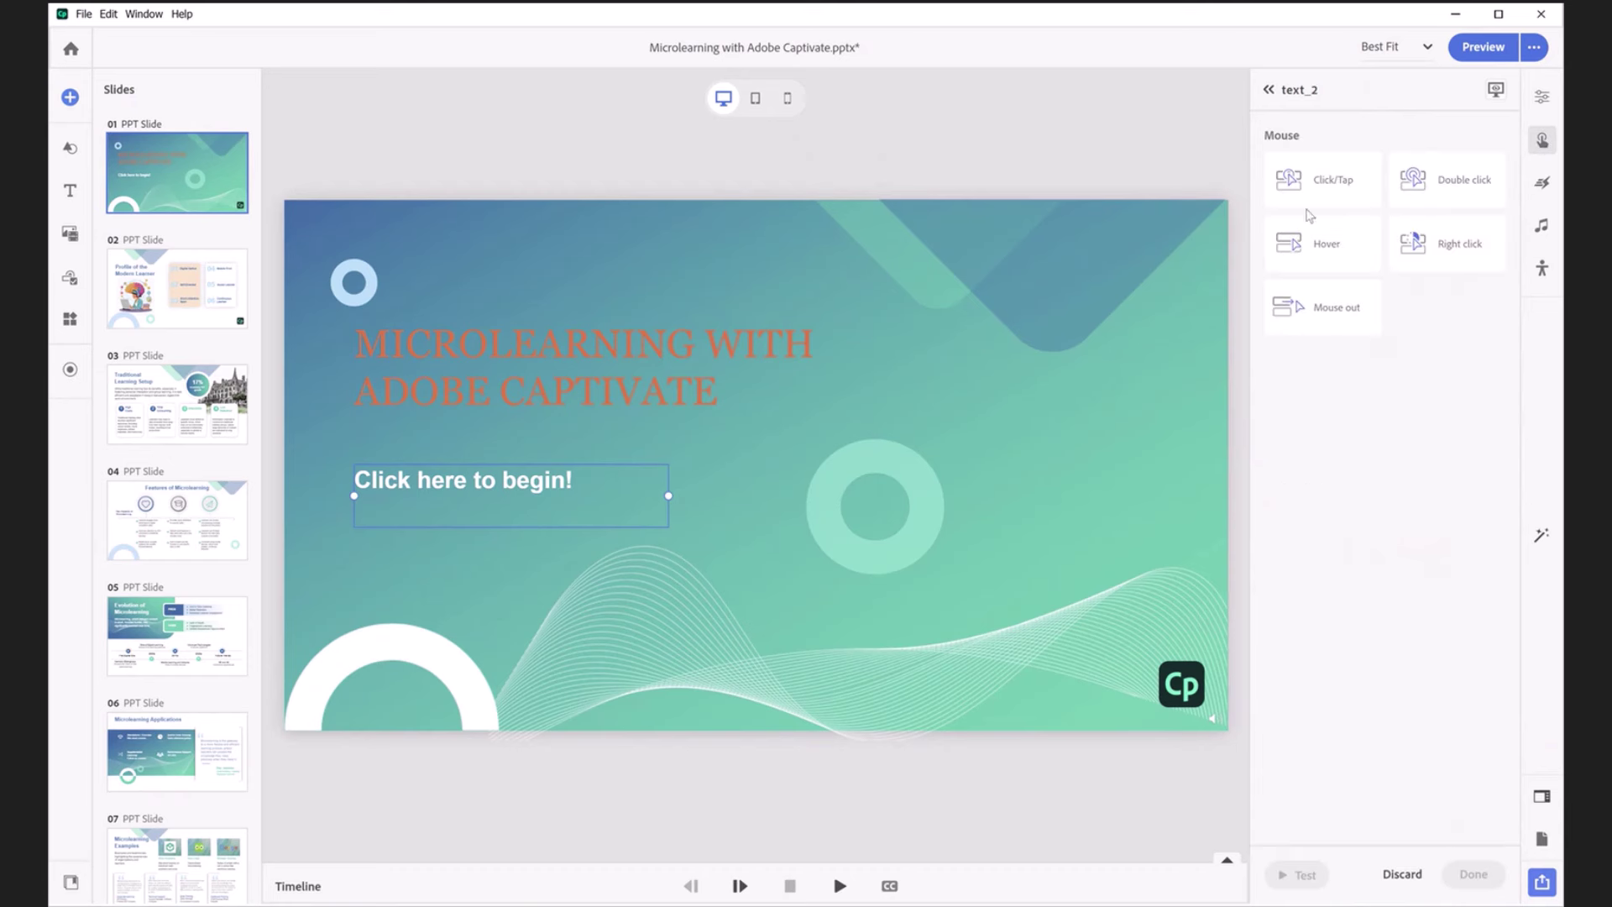
pyautogui.click(1328, 176)
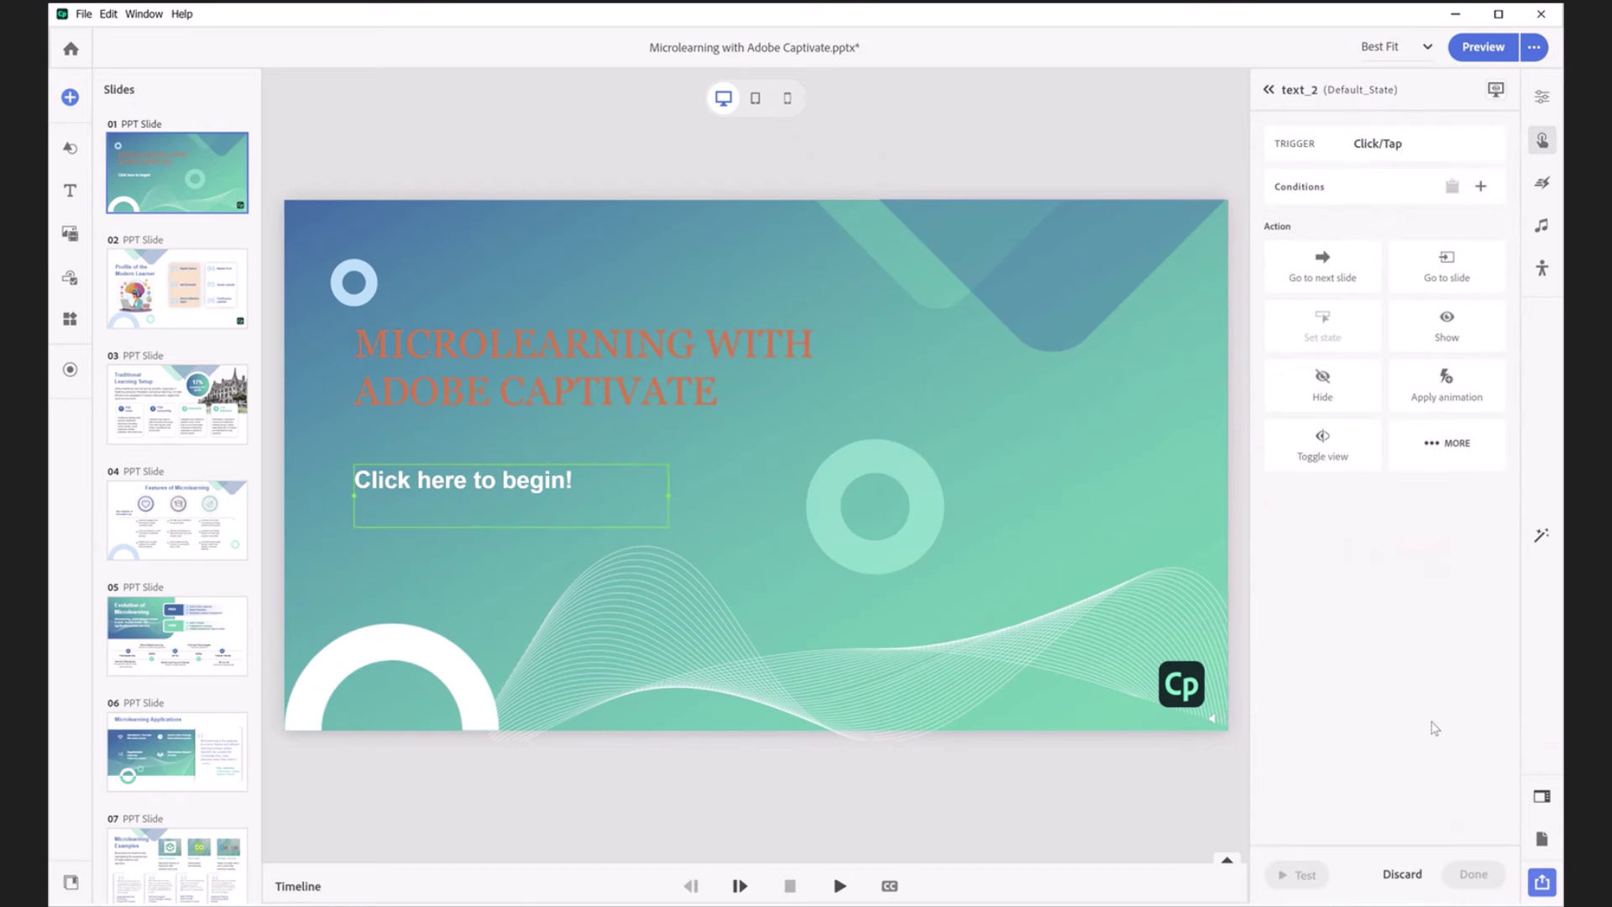
pyautogui.click(1325, 277)
pyautogui.click(1469, 878)
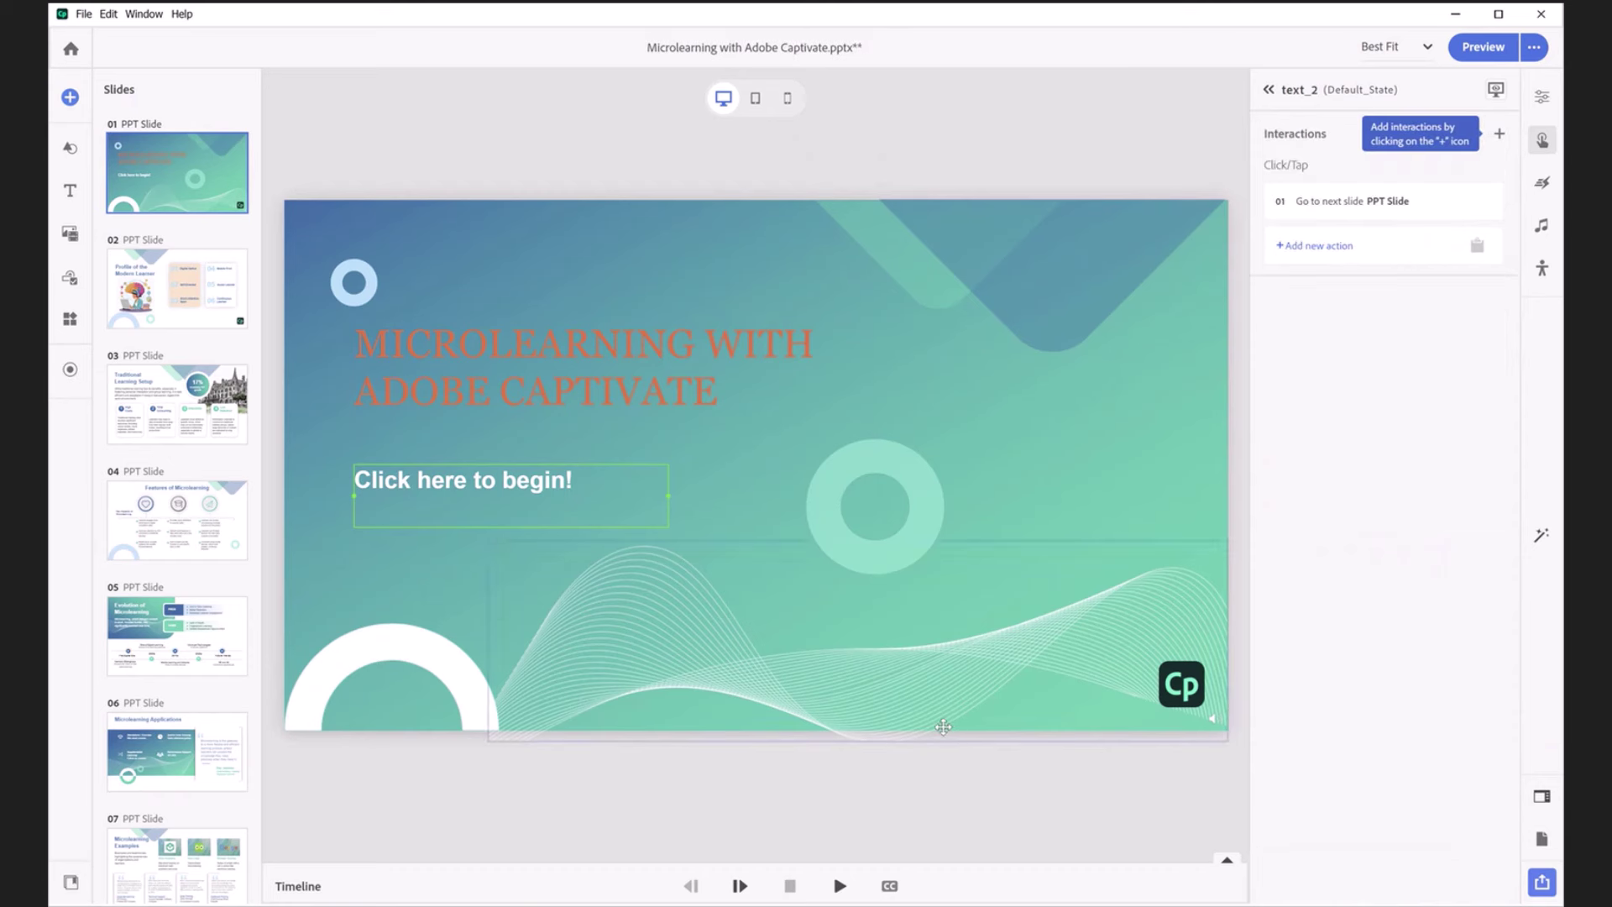
# Add the same Click/Tap 'Go to next slide' interaction to the ring.
pyautogui.click(893, 462)
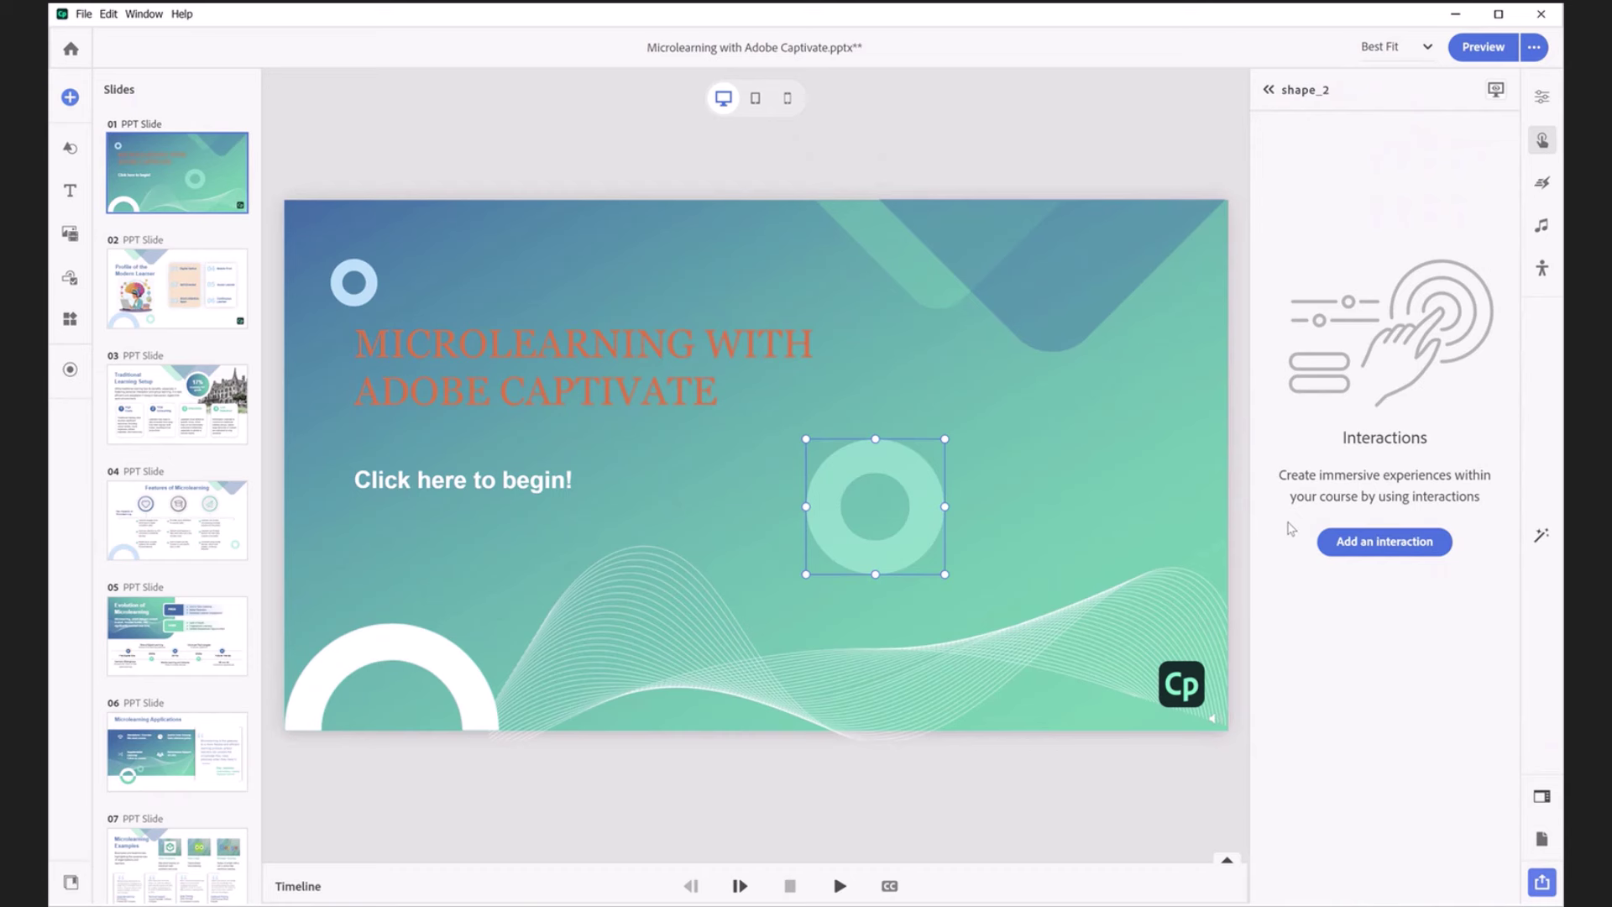
pyautogui.click(1346, 542)
pyautogui.click(1321, 186)
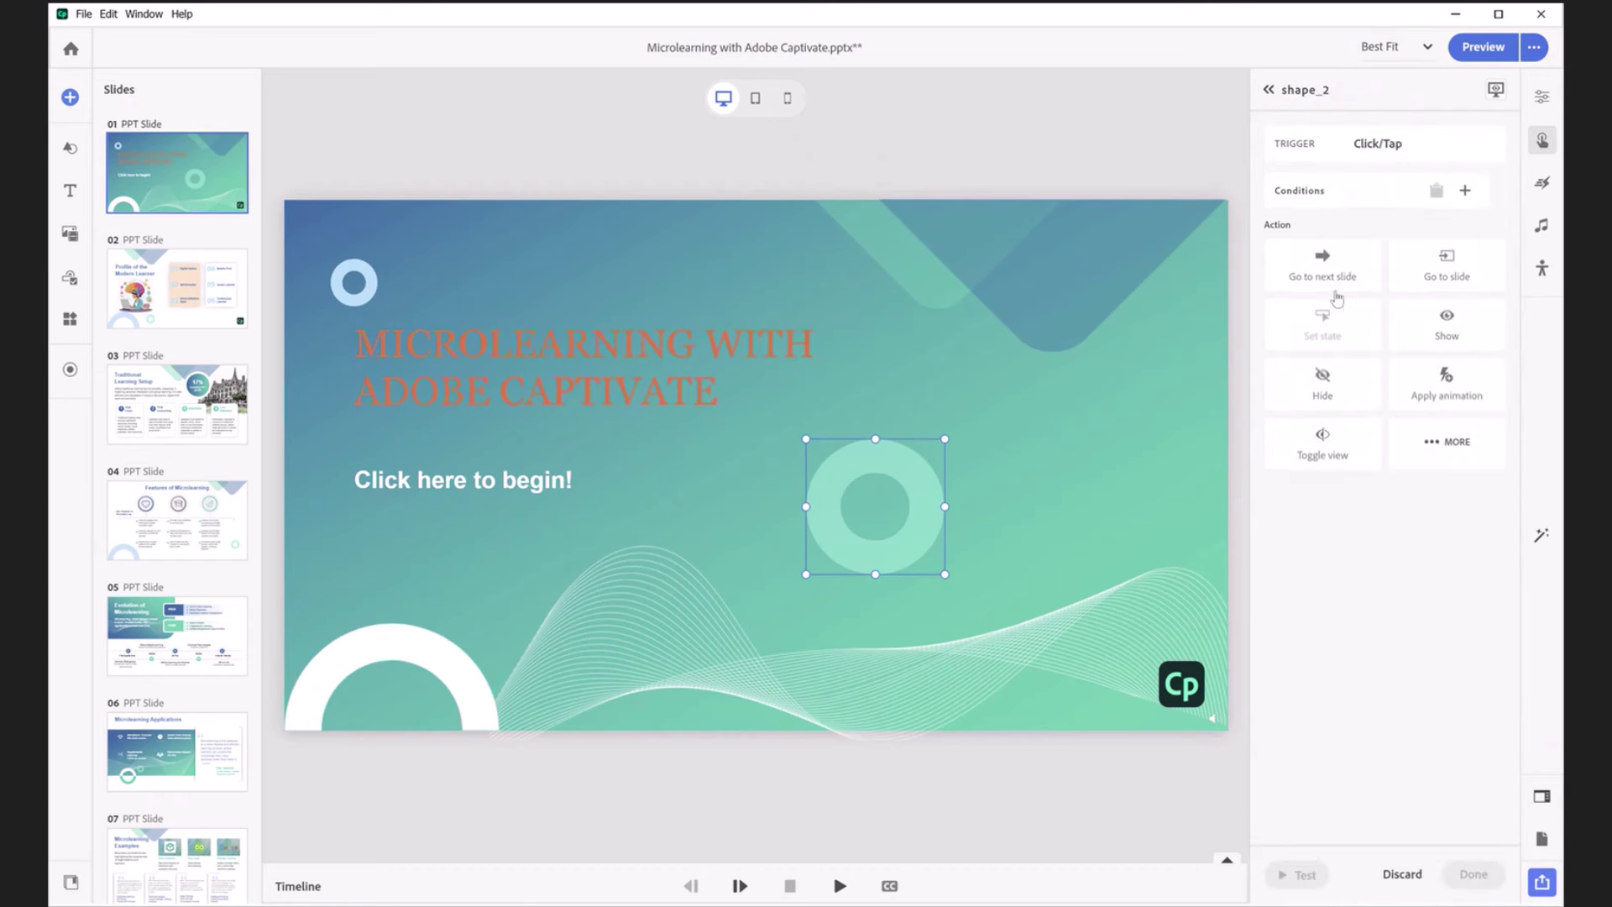
pyautogui.click(1317, 282)
pyautogui.click(1488, 888)
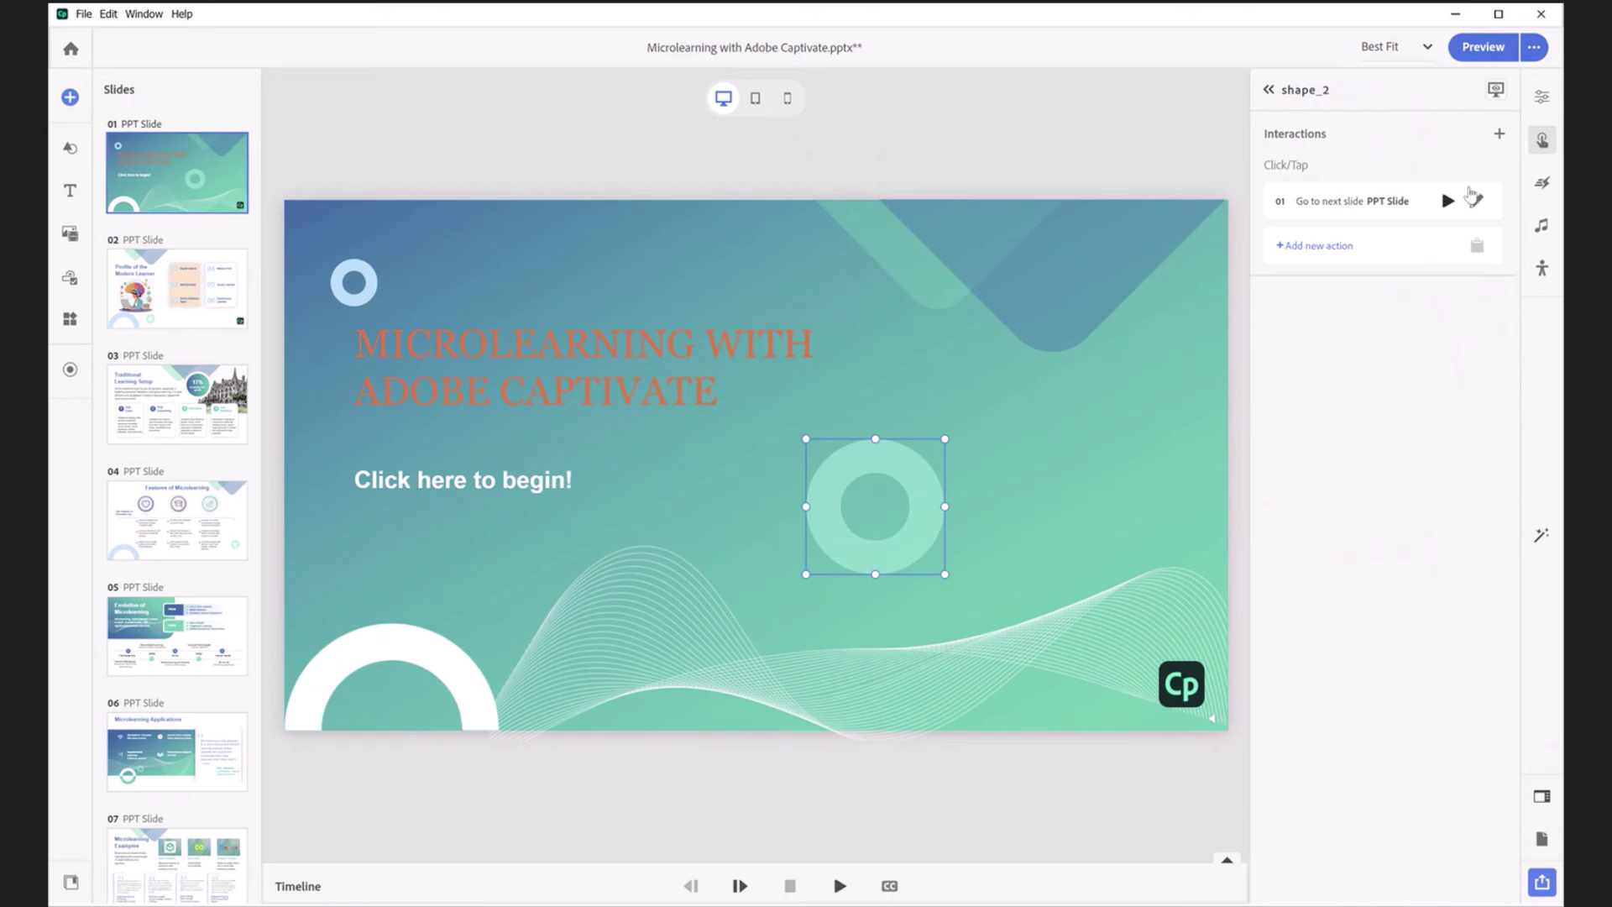
pyautogui.click(1543, 97)
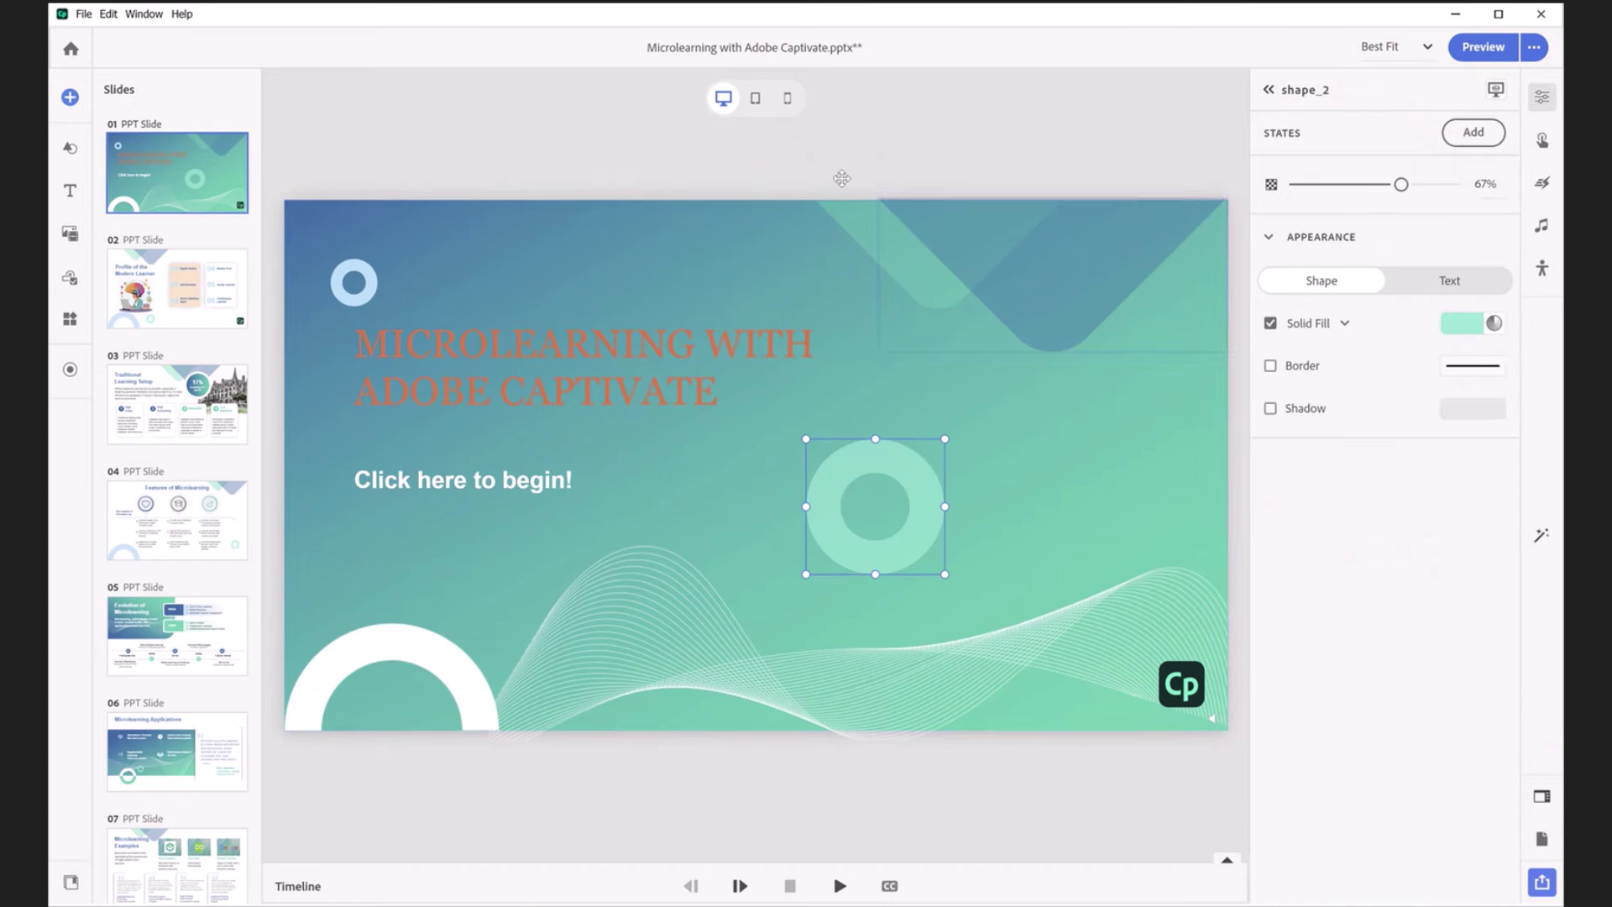
pyautogui.click(725, 167)
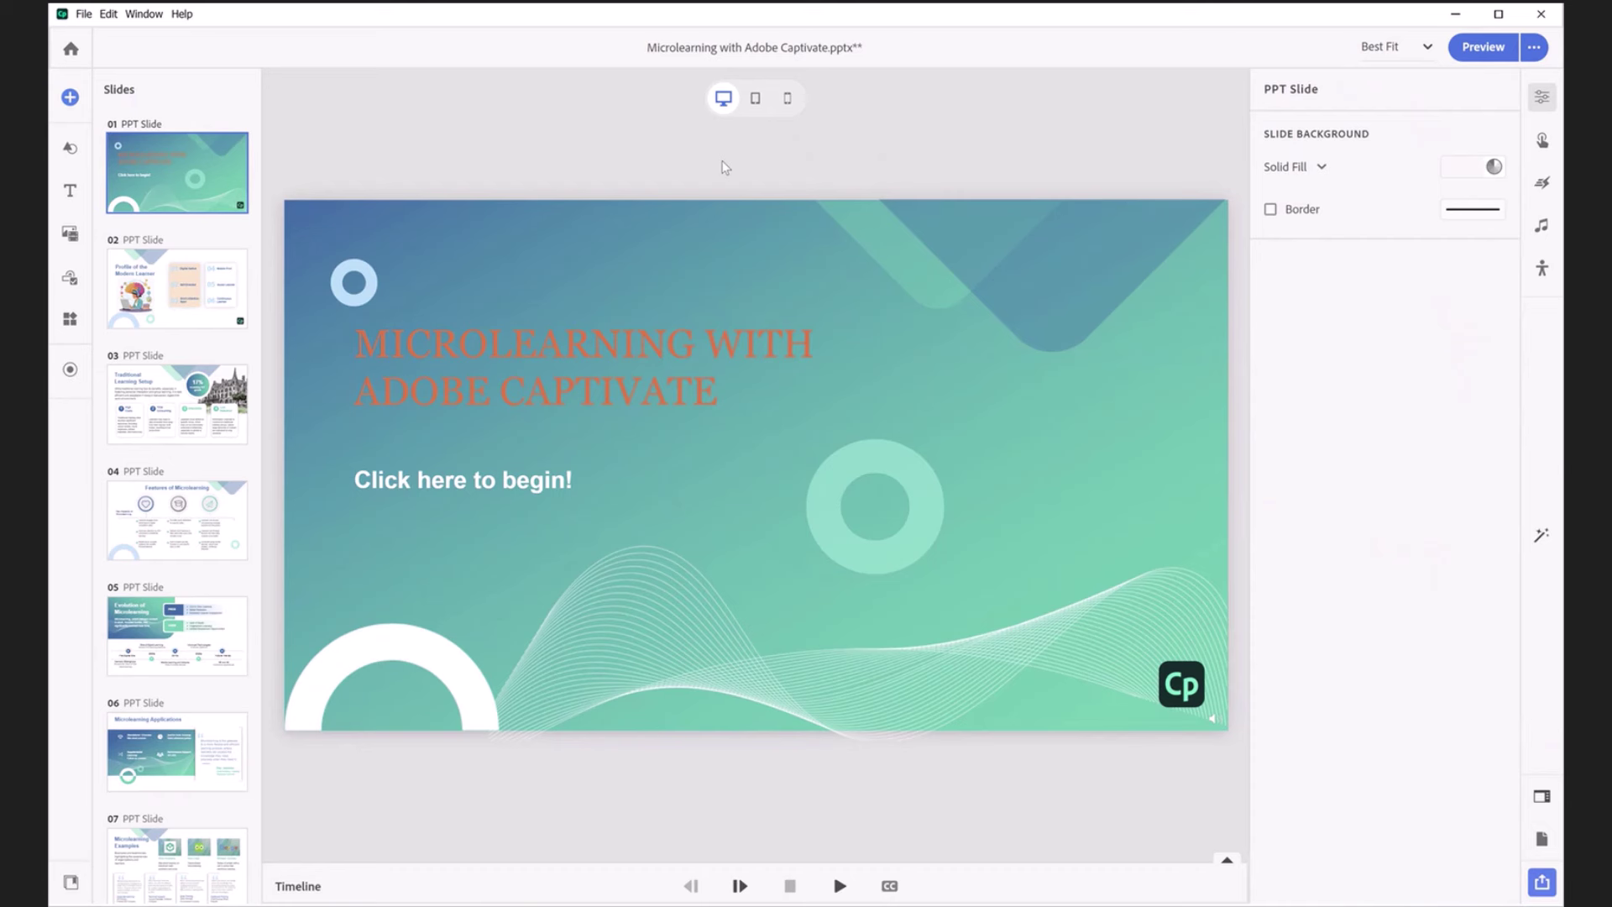